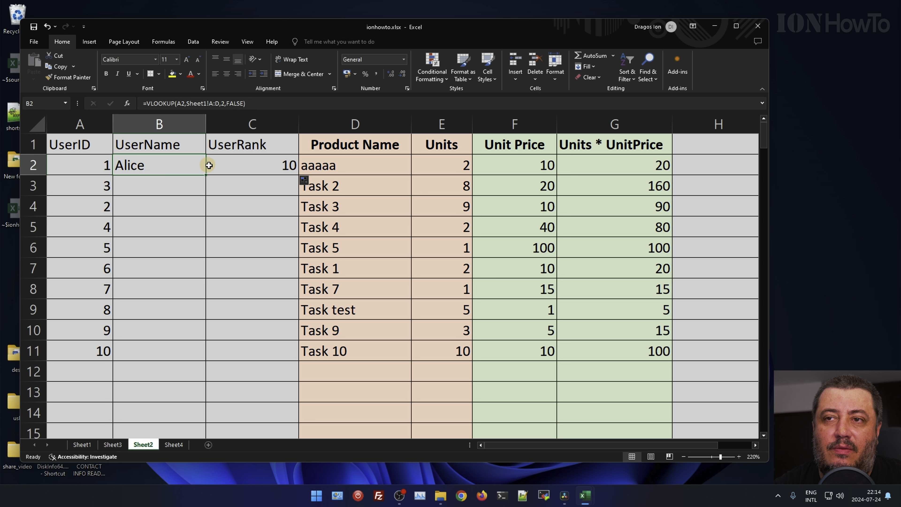
Edit the VLOOKUP formula in C2 to use A2 as the lookup value and 3 as the column index.
{"action": "left_click", "coordinate": [228, 165]}
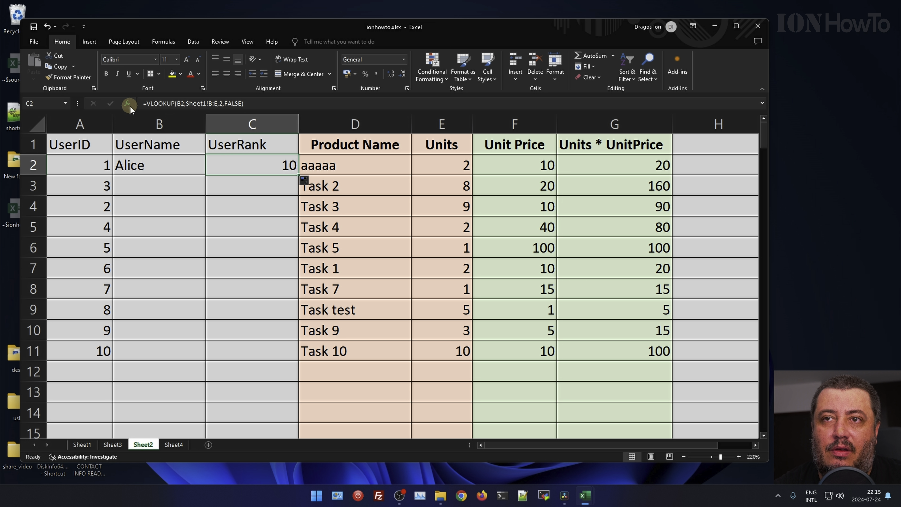
{"action": "left_click", "coordinate": [182, 106]}
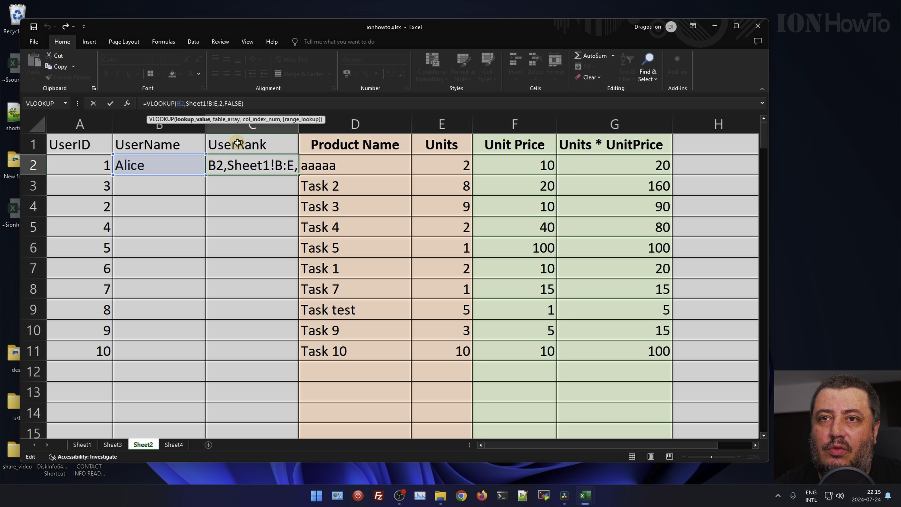
{"action": "key", "text": "BackSpace"}
{"action": "type", "text": "A"}
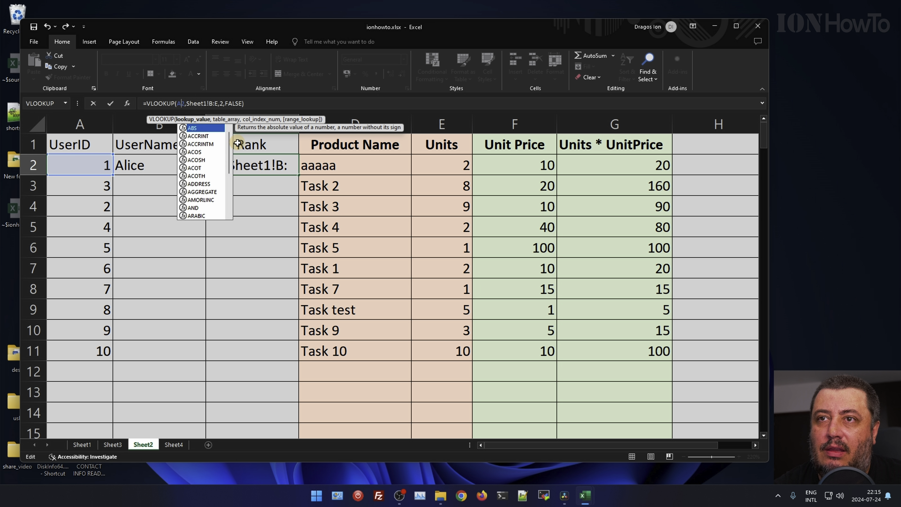
{"action": "key", "text": "Right"}
{"action": "key", "text": "Right"}
{"action": "key", "text": "Right"}
{"action": "key", "text": "Right"}
{"action": "key", "text": "Right"}
{"action": "key", "text": "Right"}
{"action": "key", "text": "Right"}
{"action": "key", "text": "Right"}
{"action": "key", "text": "Right"}
{"action": "key", "text": "Right"}
{"action": "key", "text": "Right"}
{"action": "key", "text": "Right"}
{"action": "key", "text": "Right"}
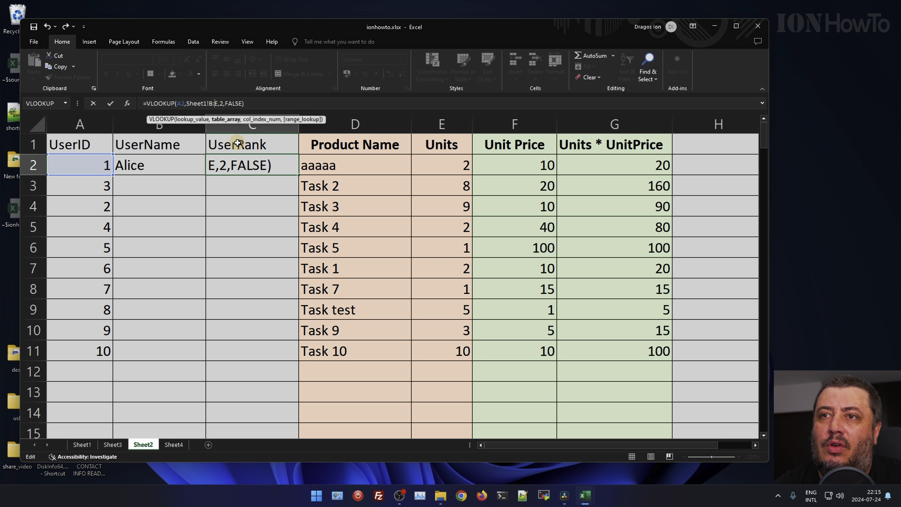
{"action": "key", "text": "shift+Left"}
{"action": "type", "text": "3"}
{"action": "key", "text": "Return"}
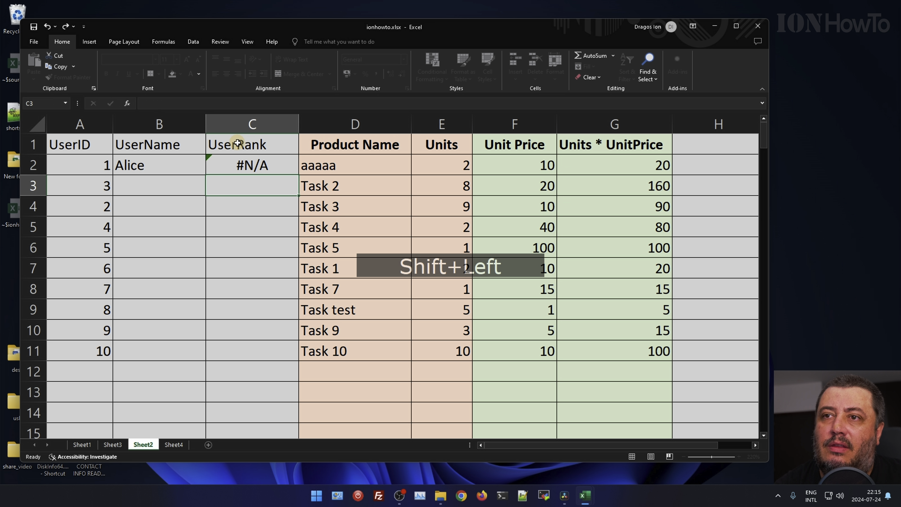
Change the table array of the VLOOKUP in C2 to Sheet1!A:E using its function arguments.
{"action": "left_click", "coordinate": [267, 165]}
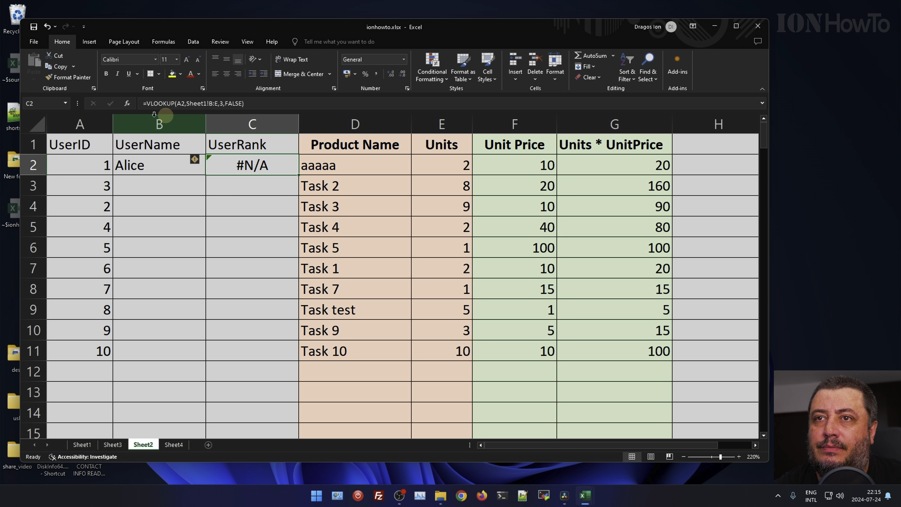
{"action": "left_click", "coordinate": [127, 103]}
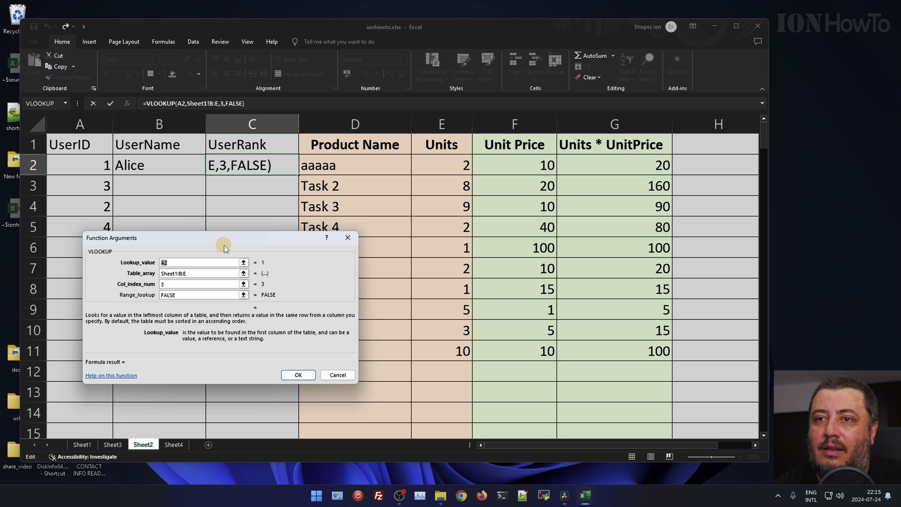
{"action": "left_click_drag", "start_coordinate": [223, 245], "coordinate": [373, 216]}
{"action": "left_click", "coordinate": [330, 246]}
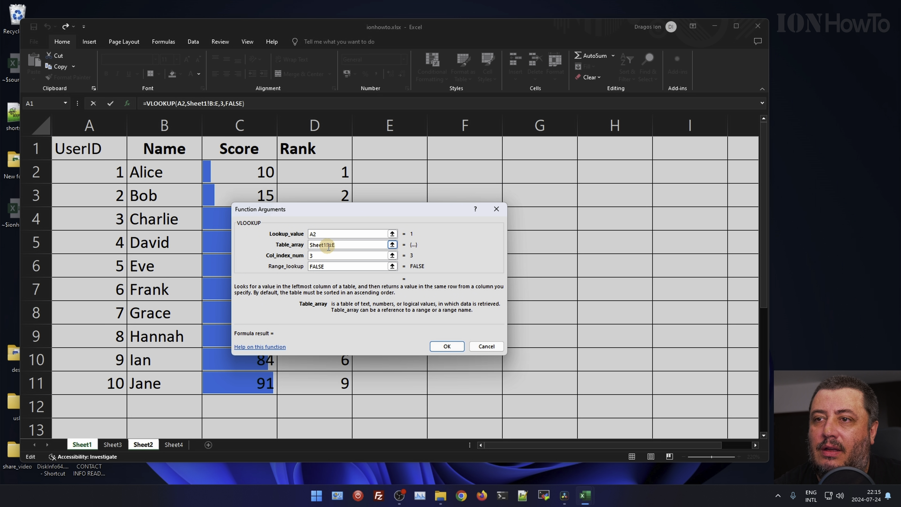
{"action": "key", "text": "shift+Right"}
{"action": "key", "text": "Delete"}
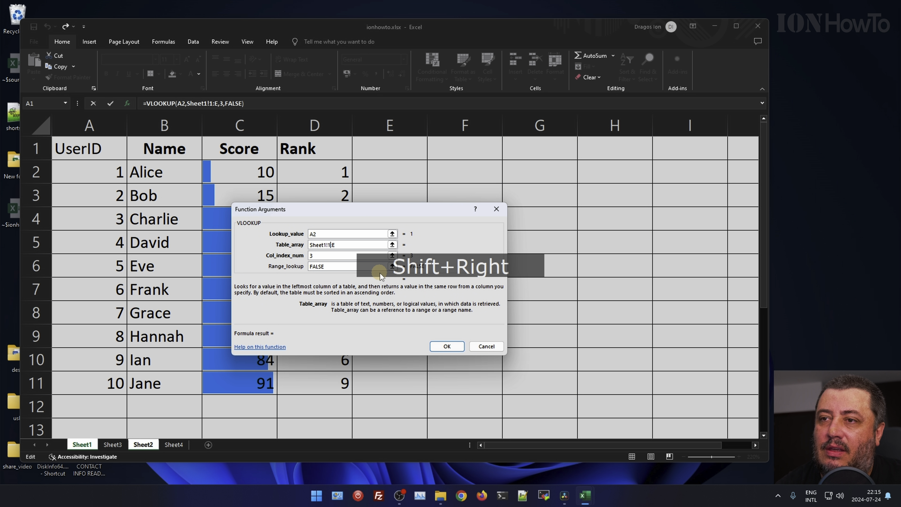
{"action": "type", "text": "A"}
{"action": "key", "text": "Return"}
{"action": "left_click", "coordinate": [225, 169]}
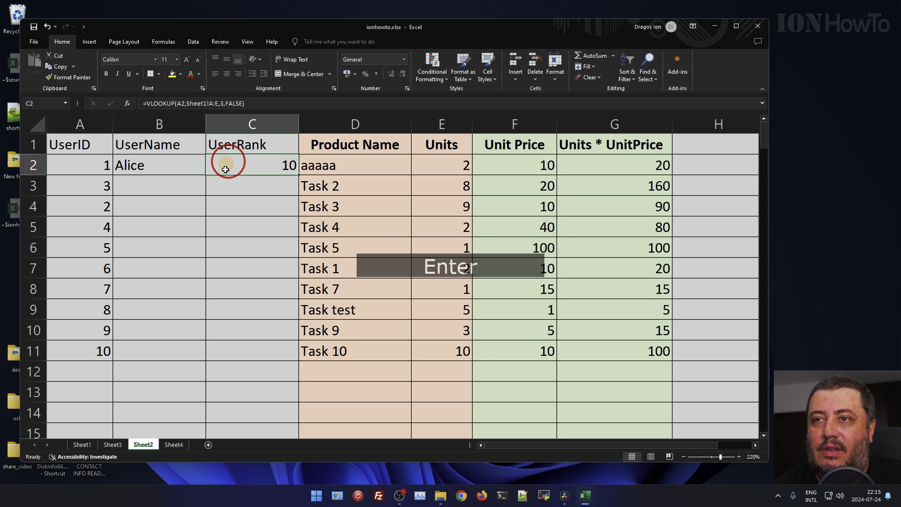
Compare the UserName formula in B2 with the lookup ranges A:D and B:E on Sheet1.
{"action": "left_click", "coordinate": [164, 168]}
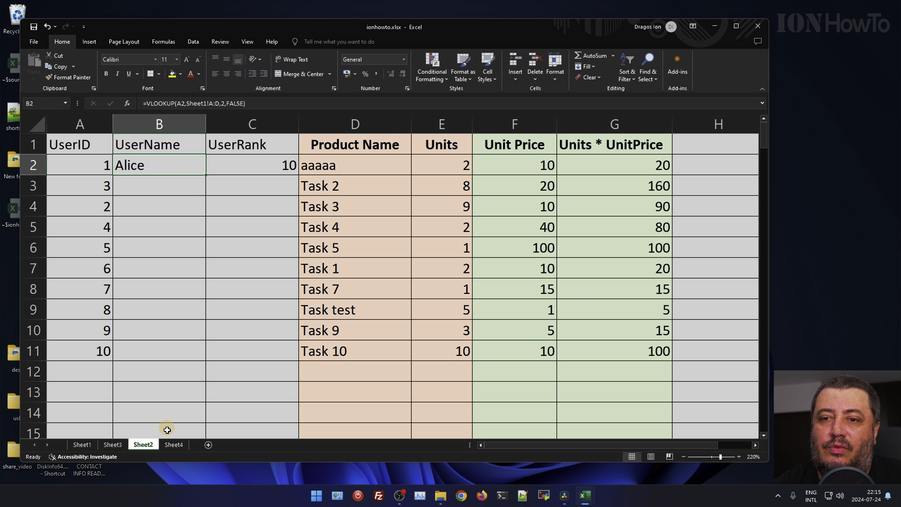
{"action": "left_click", "coordinate": [75, 445]}
{"action": "left_click_drag", "start_coordinate": [76, 125], "coordinate": [308, 111]}
{"action": "left_click_drag", "start_coordinate": [163, 124], "coordinate": [419, 127]}
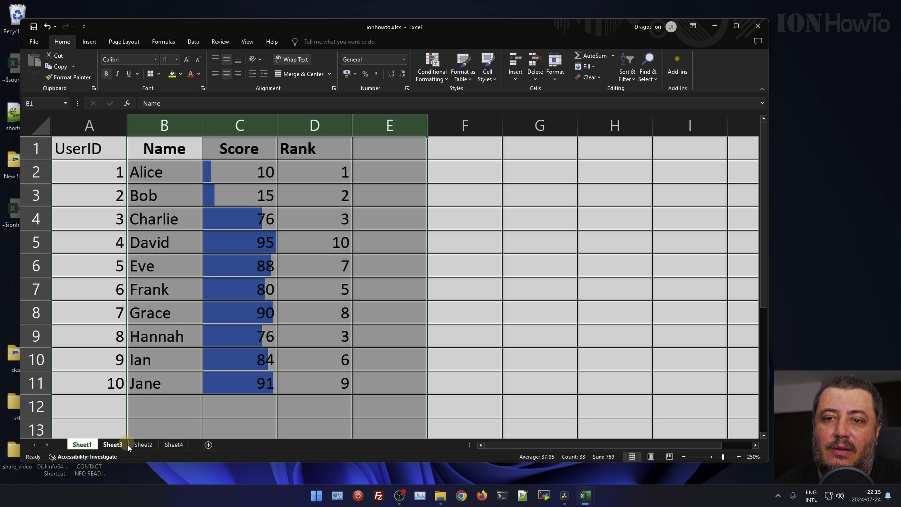
{"action": "left_click", "coordinate": [143, 444]}
{"action": "left_click", "coordinate": [170, 219]}
Fill the VLOOKUP formulas from B2:C2 on Sheet2 down through row 11.
{"action": "left_click", "coordinate": [197, 162]}
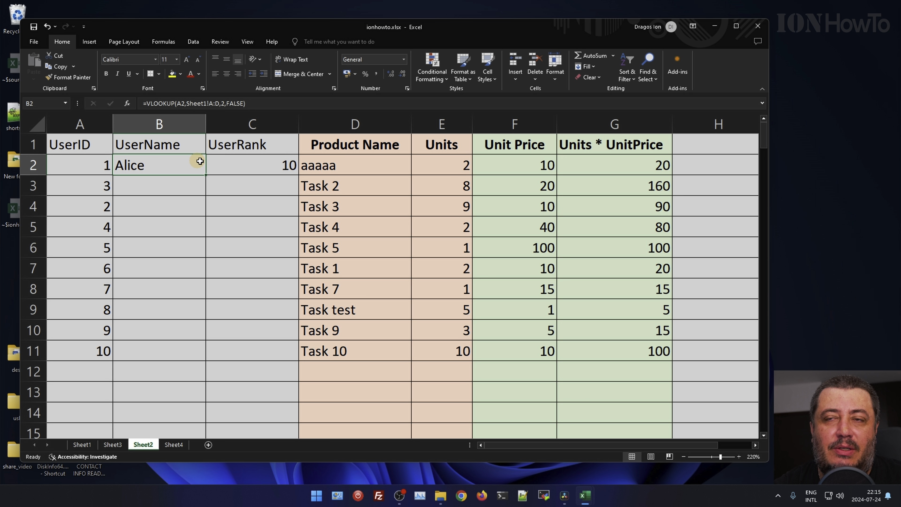
{"action": "left_click_drag", "start_coordinate": [197, 162], "coordinate": [253, 161]}
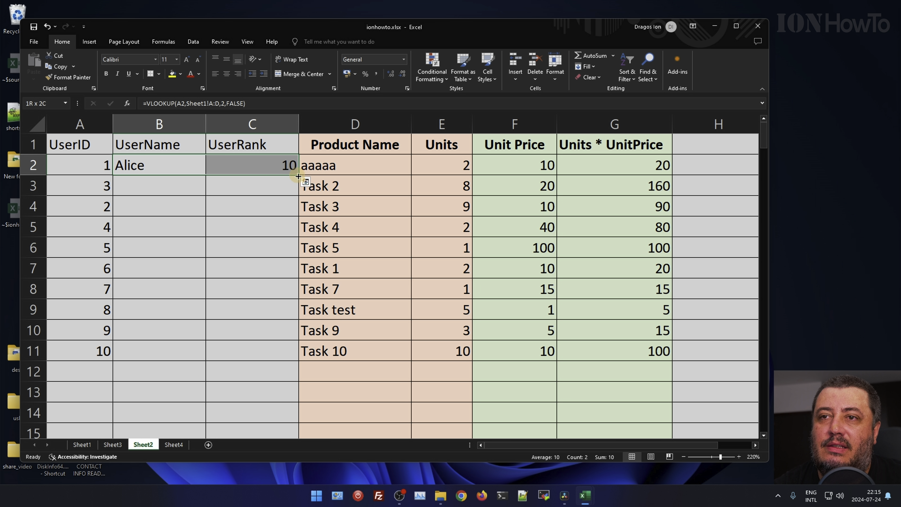
{"action": "double_click", "coordinate": [298, 176]}
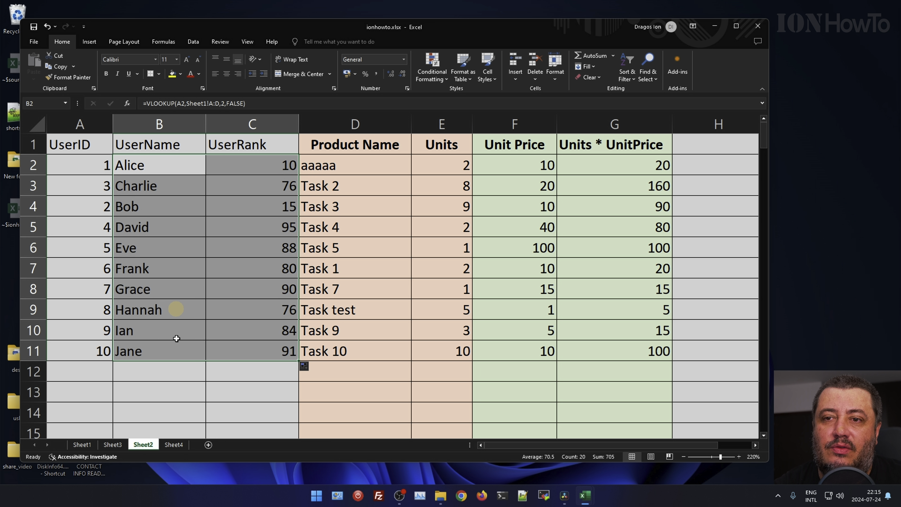
{"action": "left_click", "coordinate": [179, 385]}
Set the UserID in A3 to 4 and the UserID in A5 to 3 to test the lookups.
{"action": "left_click", "coordinate": [142, 163]}
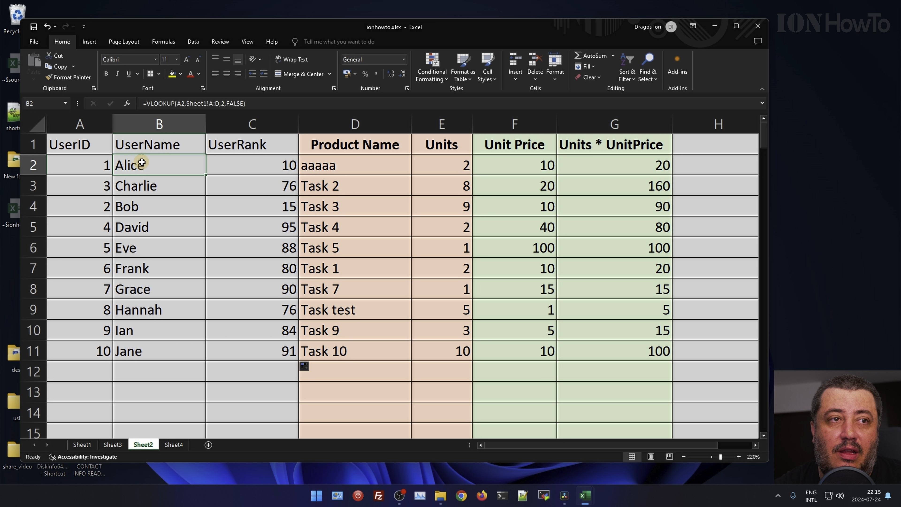
{"action": "left_click", "coordinate": [105, 182]}
{"action": "left_click", "coordinate": [143, 186]}
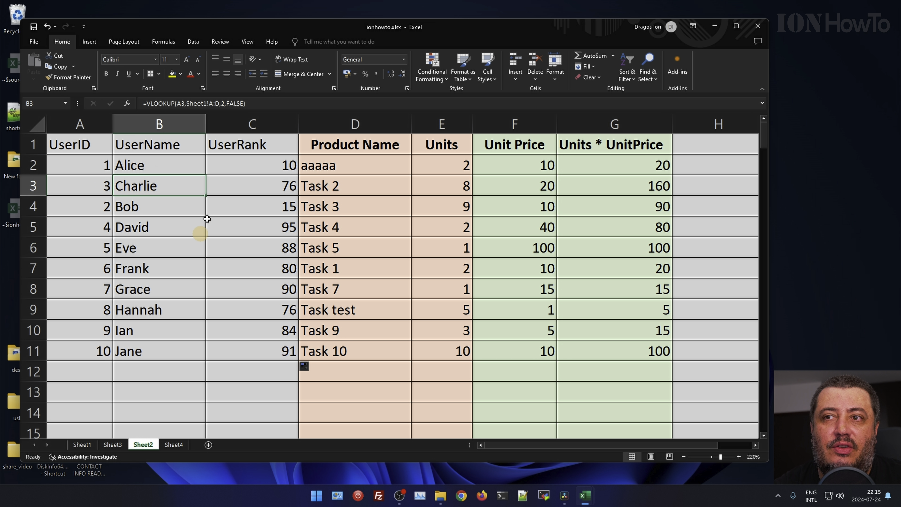
{"action": "left_click", "coordinate": [230, 184]}
{"action": "left_click", "coordinate": [175, 187]}
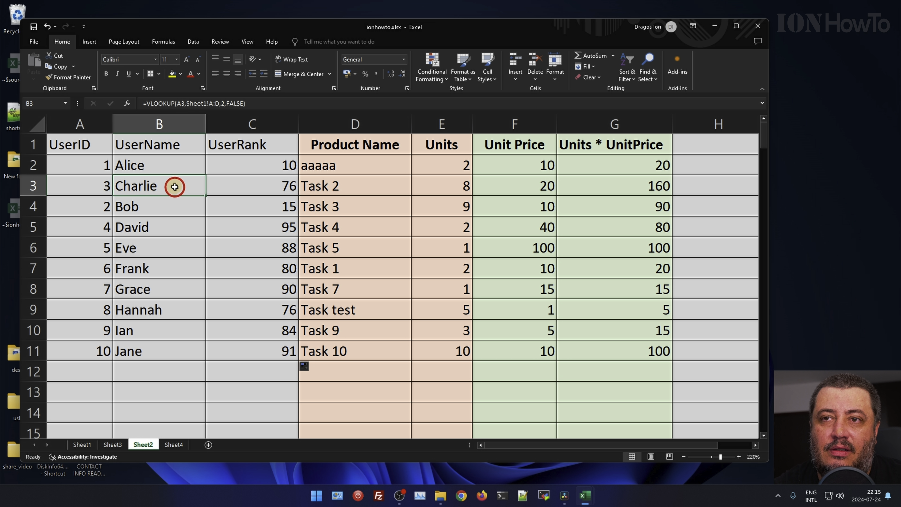
{"action": "left_click", "coordinate": [96, 191]}
{"action": "type", "text": "4"}
{"action": "key", "text": "Return"}
{"action": "left_click", "coordinate": [102, 228]}
{"action": "type", "text": "3"}
{"action": "key", "text": "Return"}
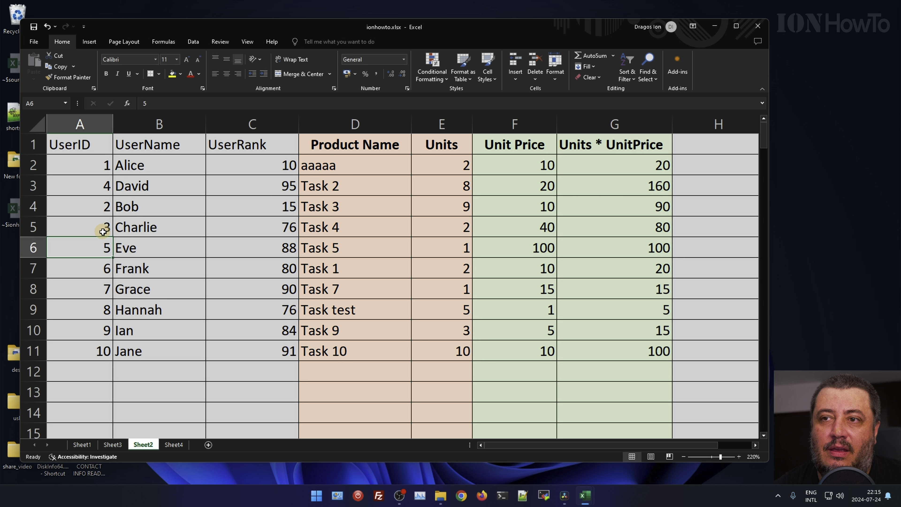
Check the UserID column, the looked-up entries in row 5 and the formula in C2.
{"action": "left_click", "coordinate": [131, 226]}
{"action": "left_click", "coordinate": [91, 162]}
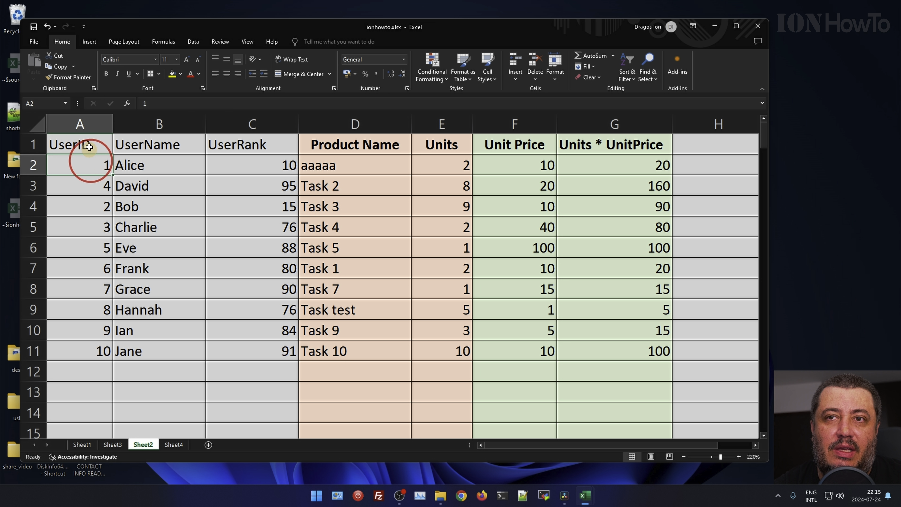
{"action": "left_click", "coordinate": [85, 127]}
{"action": "left_click", "coordinate": [124, 227]}
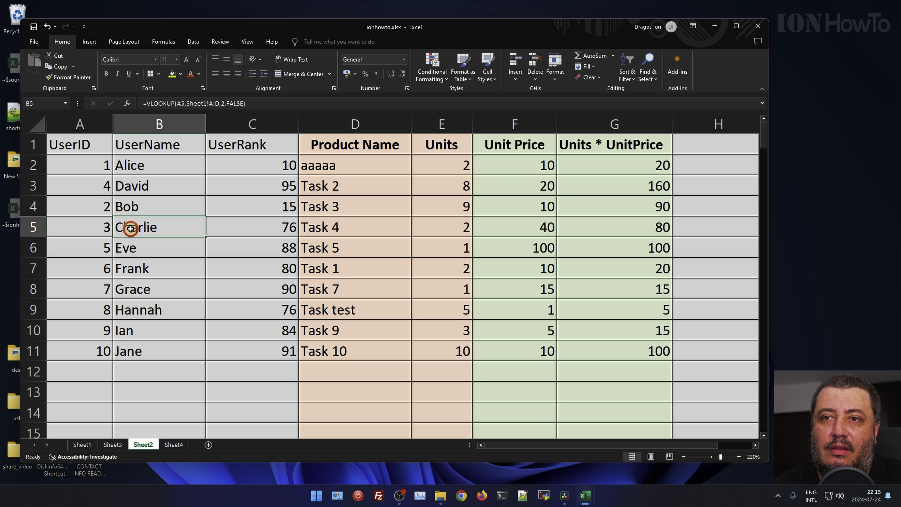
{"action": "left_click", "coordinate": [42, 228]}
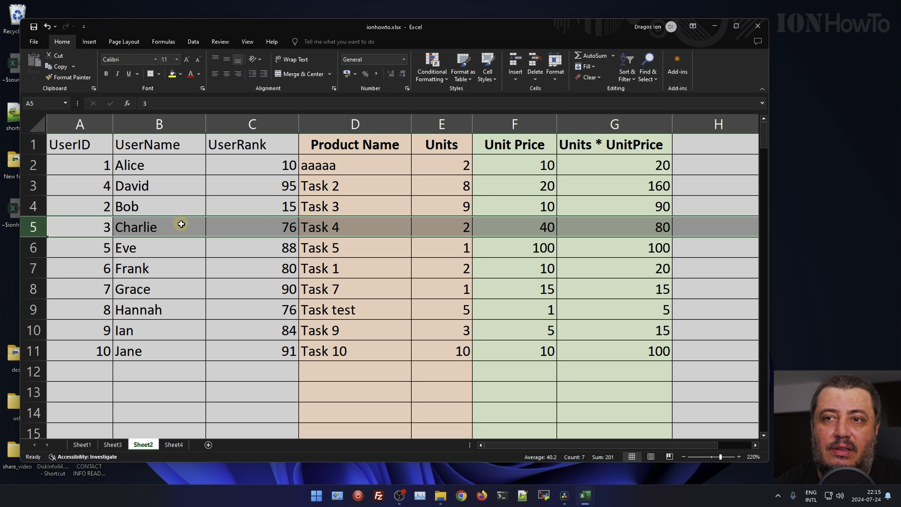
{"action": "left_click", "coordinate": [264, 163]}
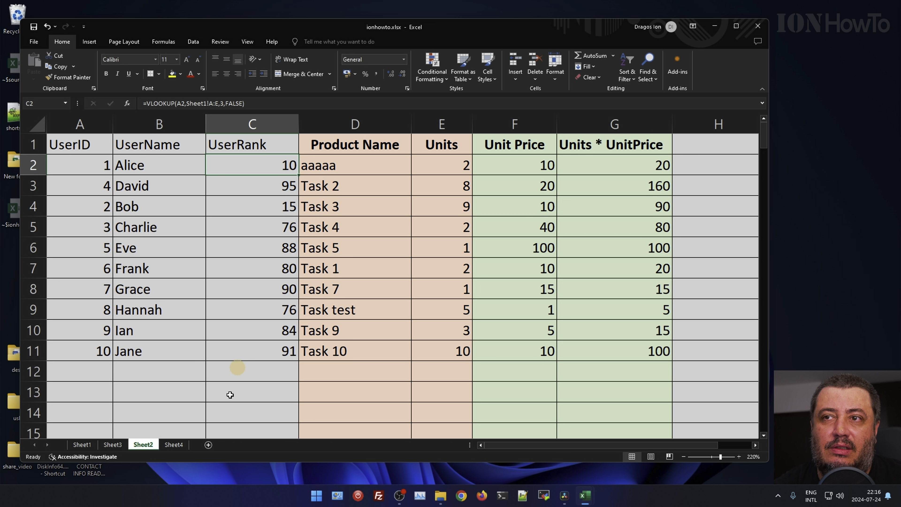
Check the column headers on Sheet1 and rename the header in C1 of Sheet2 to UserScore.
{"action": "left_click", "coordinate": [87, 446]}
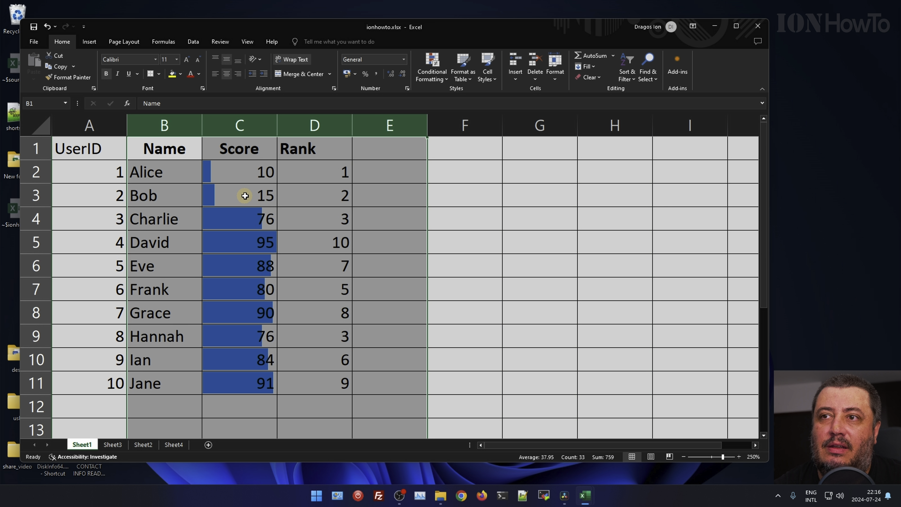
{"action": "left_click", "coordinate": [143, 444]}
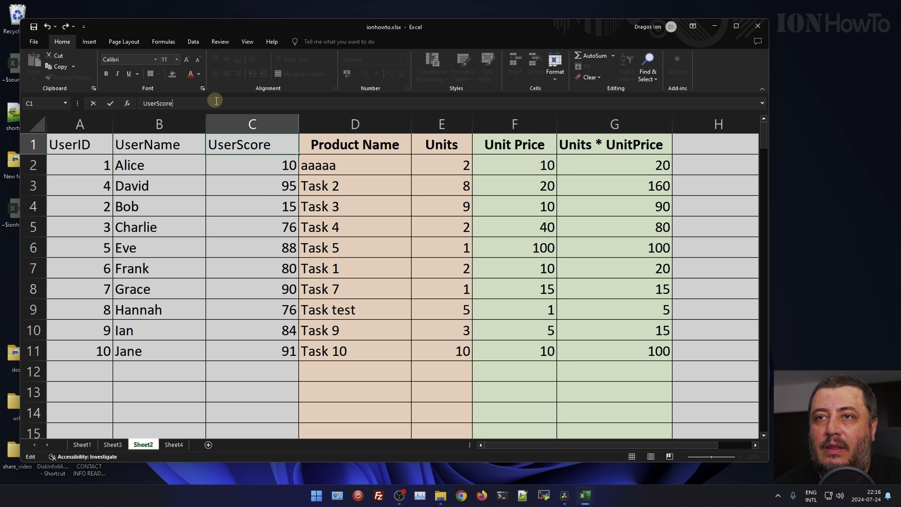
{"action": "key", "text": "Return"}
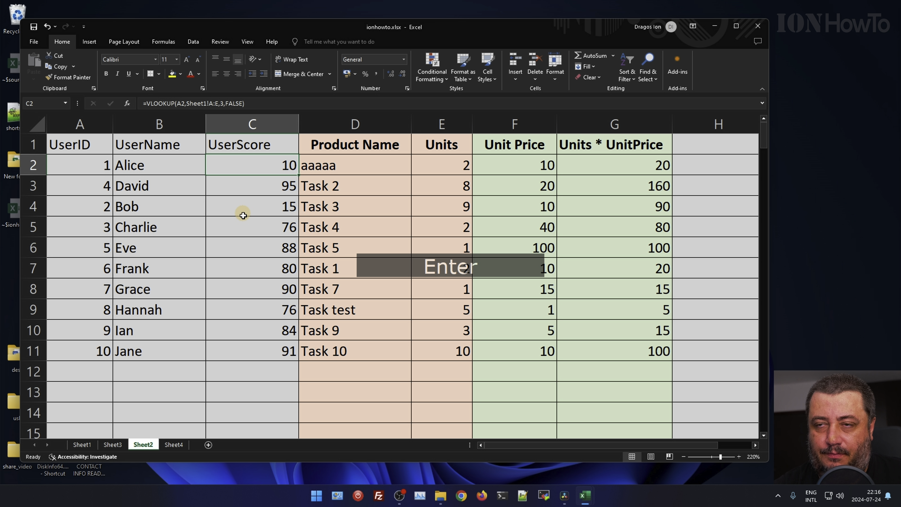
Review the VLOOKUP formulas in B2 and B3 of the UserName column.
{"action": "left_click", "coordinate": [164, 189]}
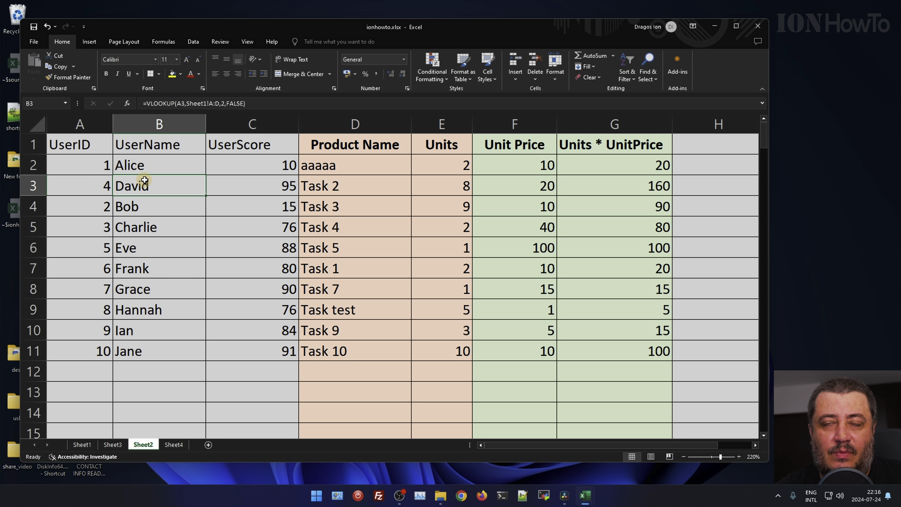
{"action": "left_click", "coordinate": [147, 163]}
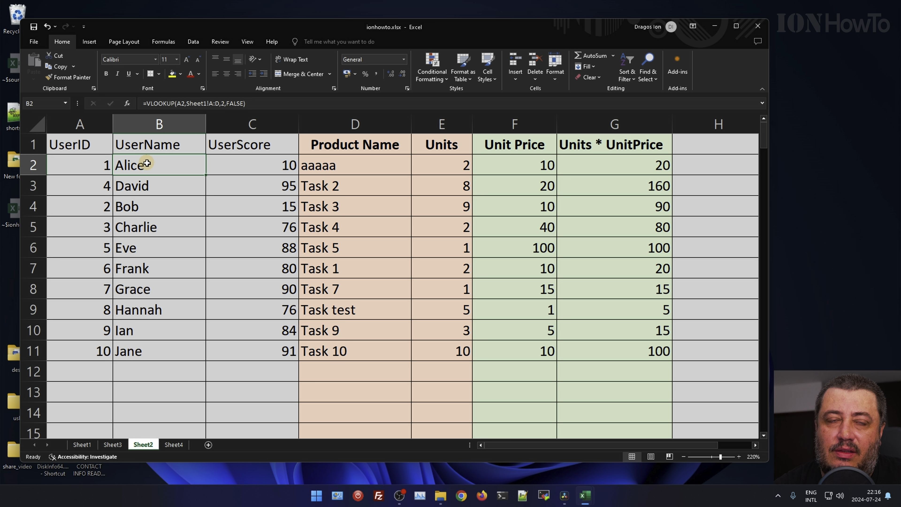
{"action": "left_click", "coordinate": [138, 189]}
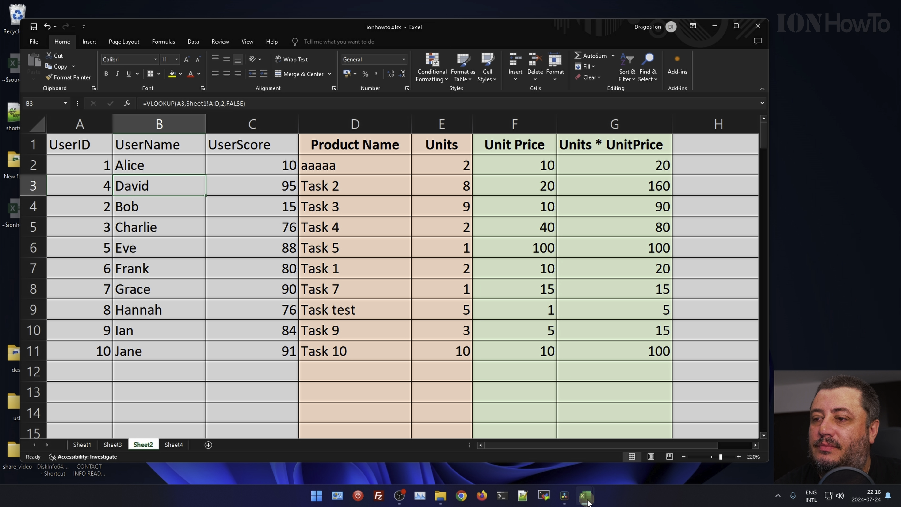
Bring the source_lookup.xlsx workbook to the front, shrink its window and move it aside from ionhowto.xlsx.
{"action": "mouse_move", "coordinate": [587, 502]}
{"action": "left_click", "coordinate": [528, 448]}
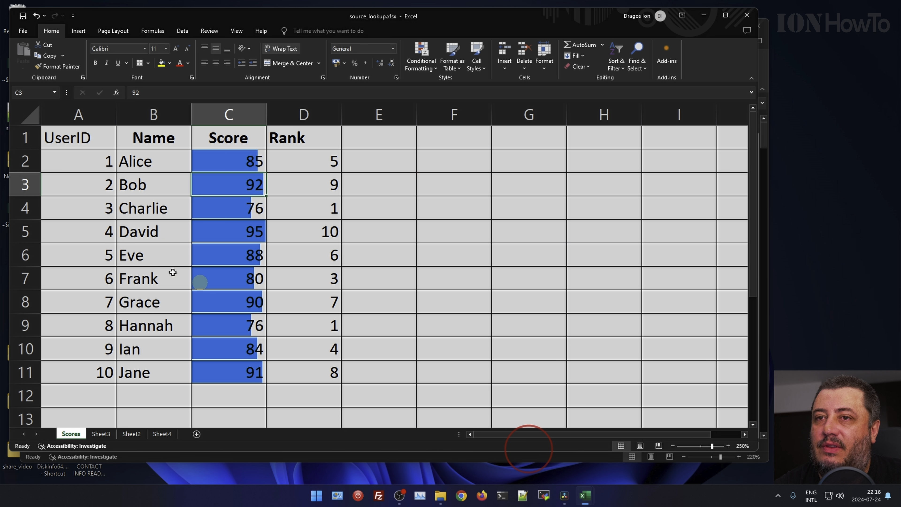
{"action": "left_click_drag", "start_coordinate": [333, 22], "coordinate": [377, 34]}
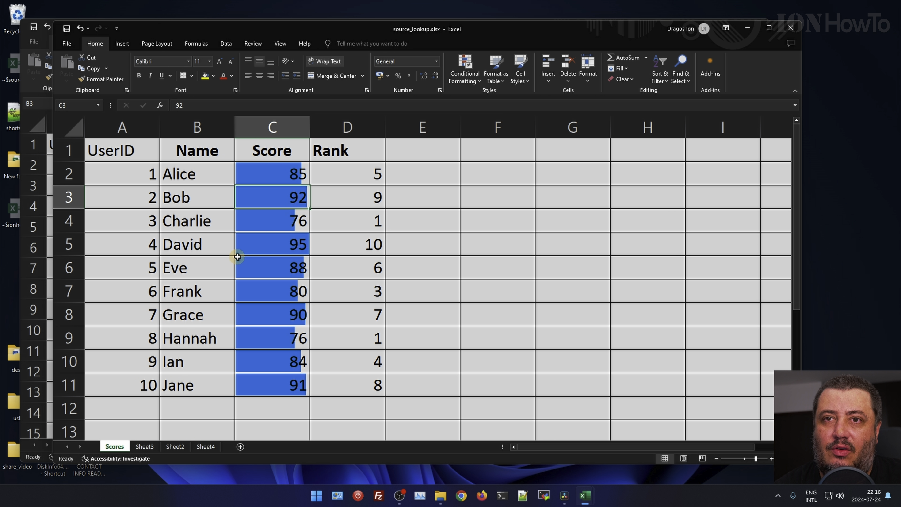
{"action": "left_click_drag", "start_coordinate": [240, 32], "coordinate": [256, 34]}
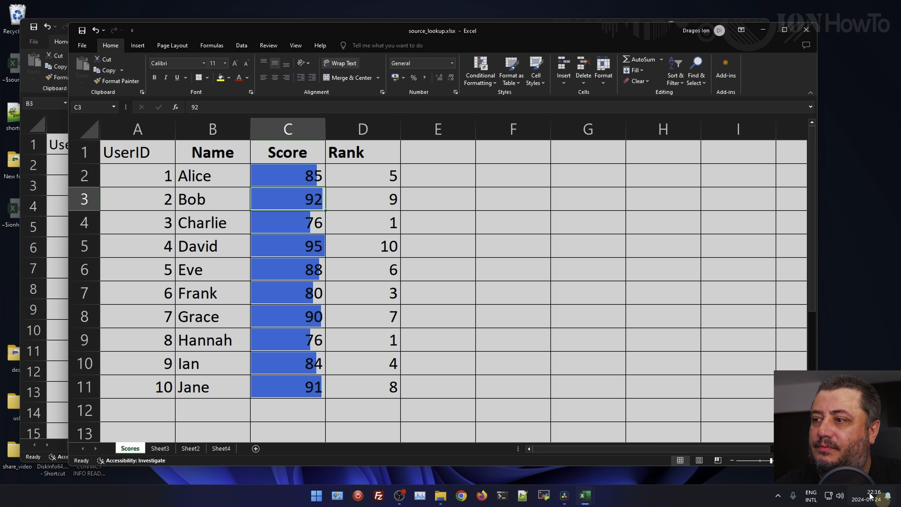
{"action": "left_click_drag", "start_coordinate": [816, 465], "coordinate": [442, 442]}
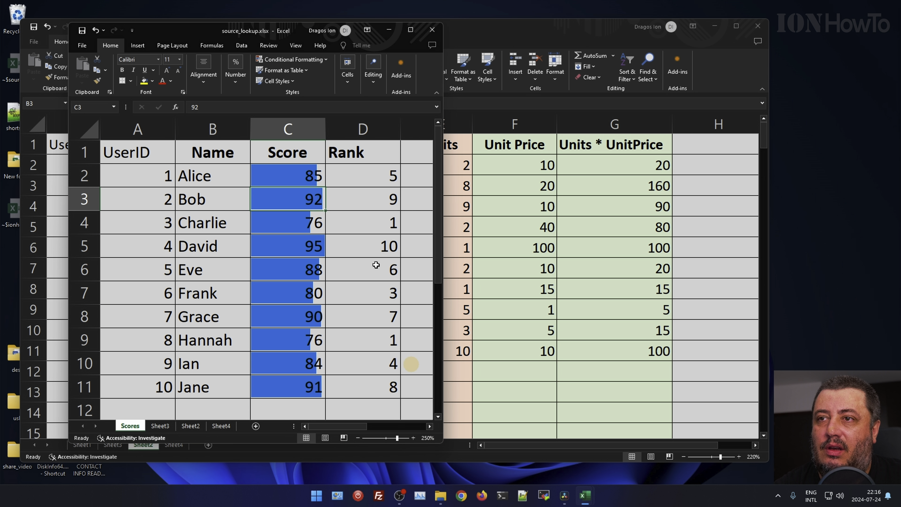
{"action": "left_click_drag", "start_coordinate": [231, 24], "coordinate": [399, 31]}
Show Sheet1 in ionhowto.xlsx and place the source_lookup.xlsx window beside its table for comparison.
{"action": "left_click", "coordinate": [85, 445]}
{"action": "key", "text": "alt+Tab"}
{"action": "left_click", "coordinate": [80, 444]}
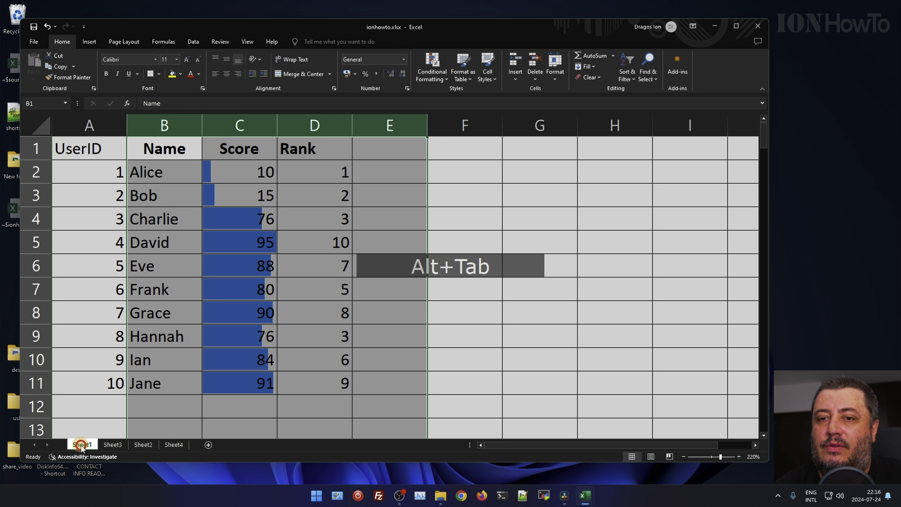
{"action": "key", "text": "alt+Tab"}
{"action": "left_click_drag", "start_coordinate": [402, 31], "coordinate": [665, 23]}
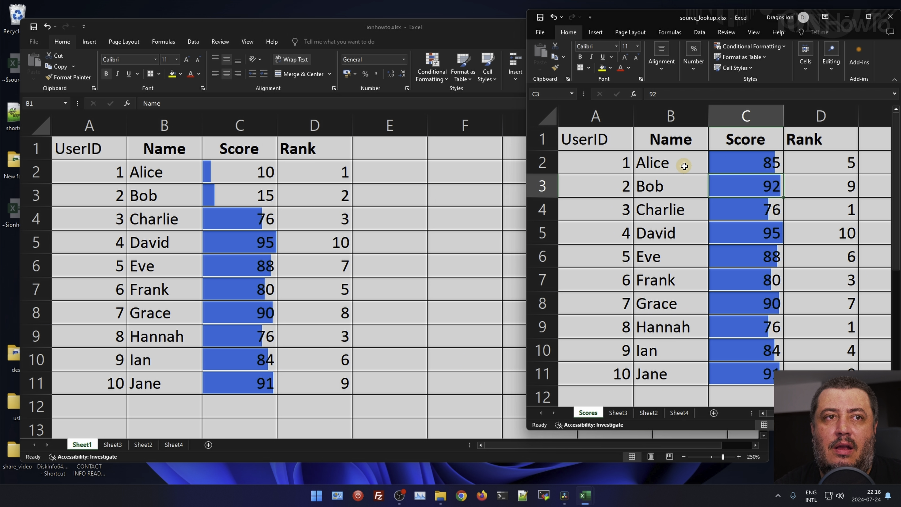
Compare Alice's score in C2 of source_lookup.xlsx with her Score in C2 of Sheet1 in ionhowto.xlsx.
{"action": "left_click", "coordinate": [778, 162]}
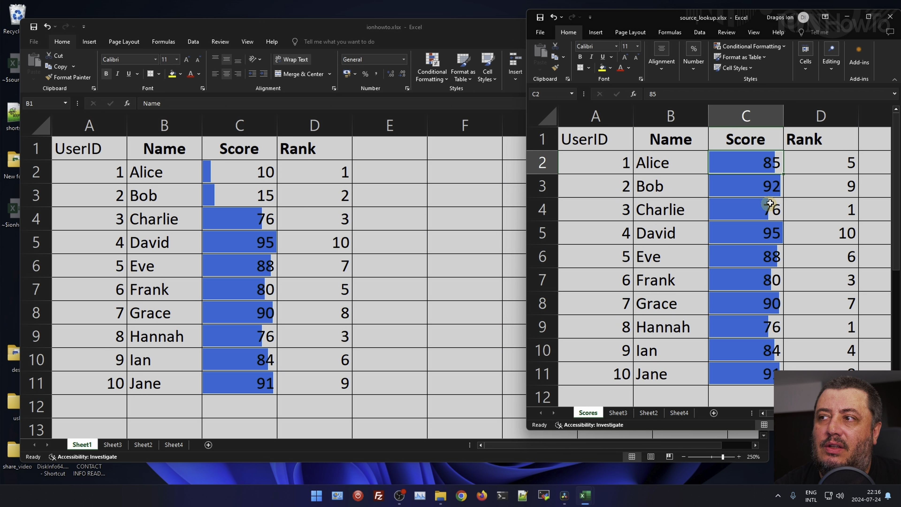
{"action": "left_click", "coordinate": [158, 173]}
{"action": "left_click", "coordinate": [221, 182]}
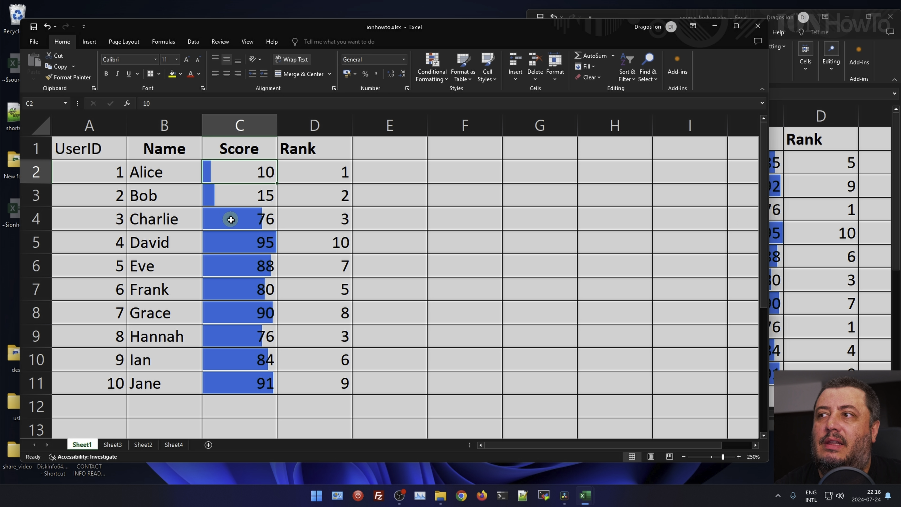
Show Sheet2 in ionhowto.xlsx and check the lookup ID in A2 and the VLOOKUP formula in B2.
{"action": "left_click", "coordinate": [143, 445]}
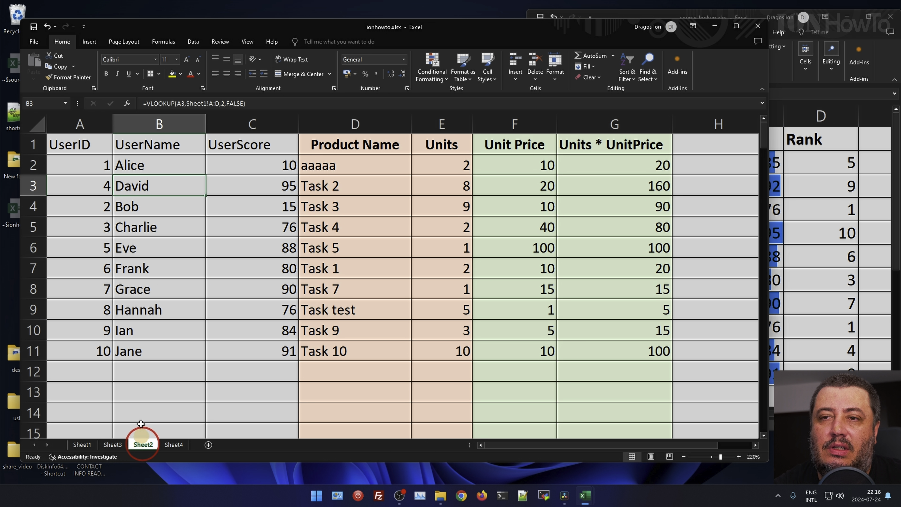
{"action": "left_click", "coordinate": [124, 166]}
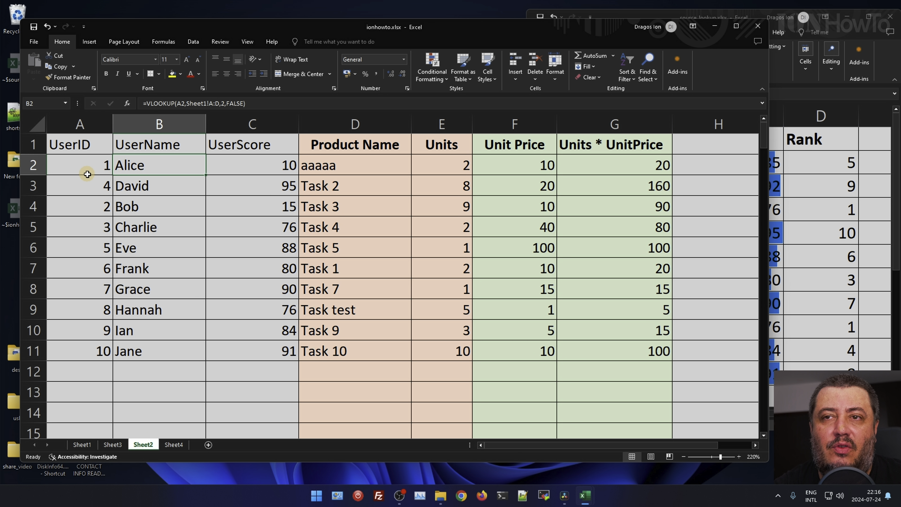
{"action": "left_click", "coordinate": [88, 166]}
{"action": "left_click", "coordinate": [125, 164]}
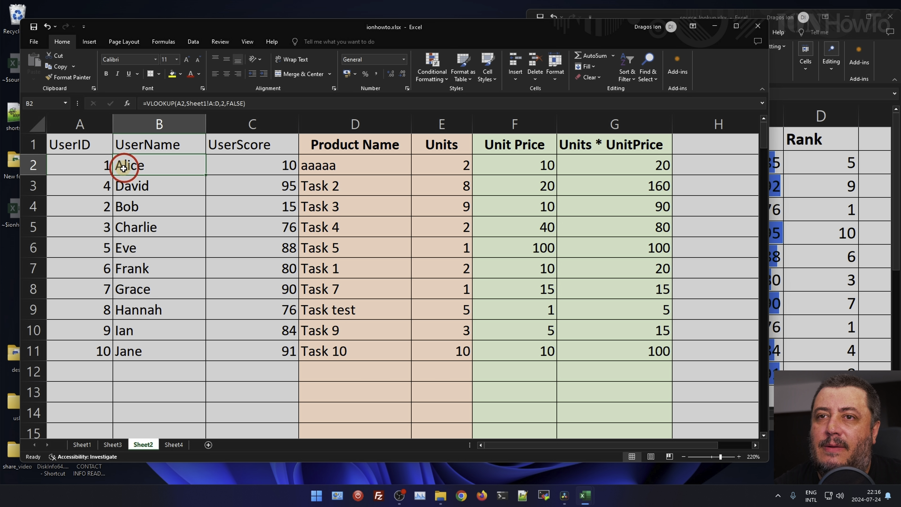
Bring source_lookup.xlsx to the front and place its window beside the Sheet2 table's UserID, UserName and UserScore columns.
{"action": "left_click", "coordinate": [782, 18]}
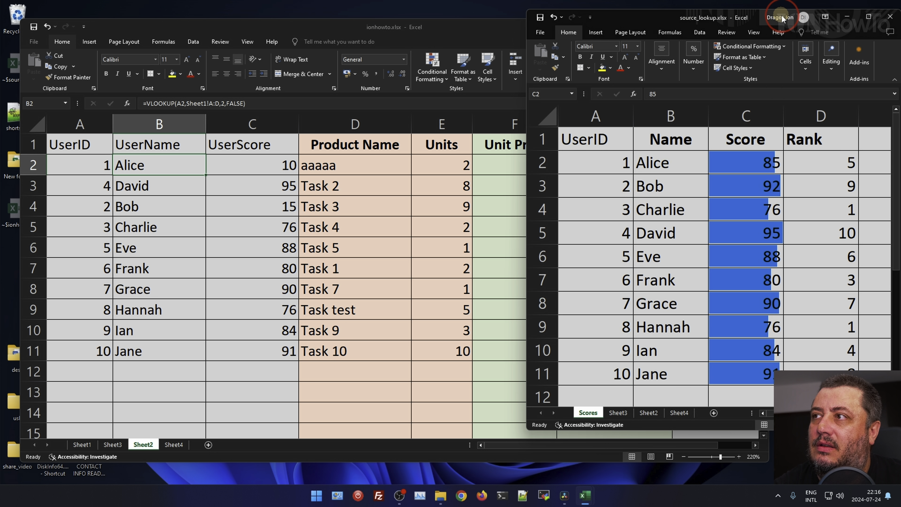
{"action": "left_click_drag", "start_coordinate": [782, 18], "coordinate": [417, 42]}
{"action": "left_click_drag", "start_coordinate": [313, 40], "coordinate": [610, 34]}
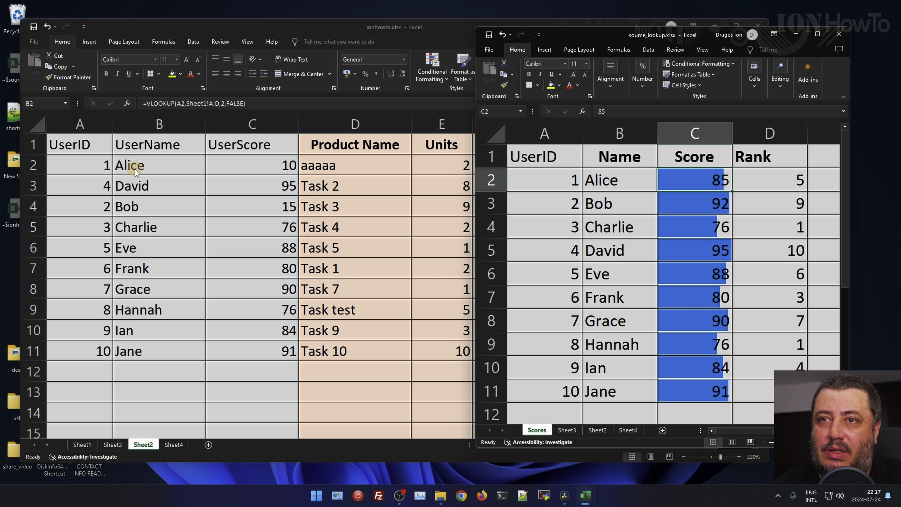
Edit the VLOOKUP arguments of B2 on Sheet2, replacing Table_array with columns A:D of the Scores sheet in source_lookup.xlsx.
{"action": "left_click", "coordinate": [143, 168]}
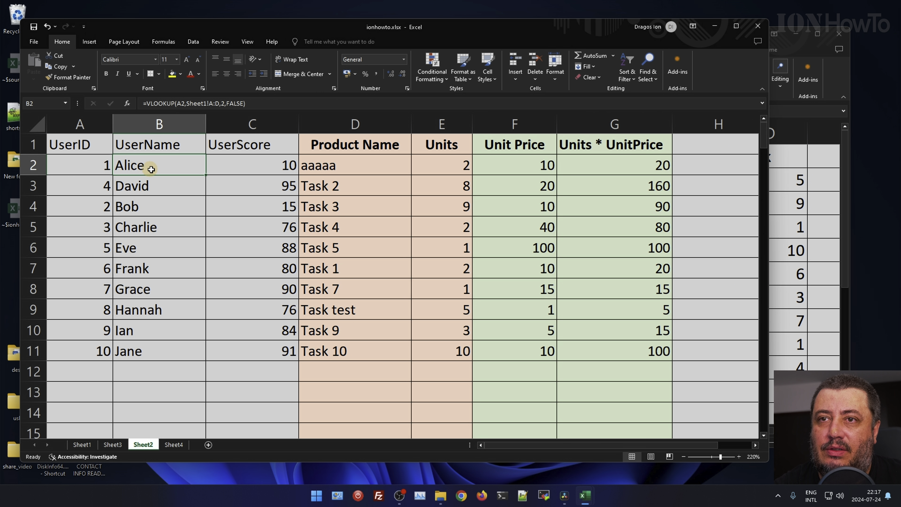
{"action": "left_click", "coordinate": [127, 103]}
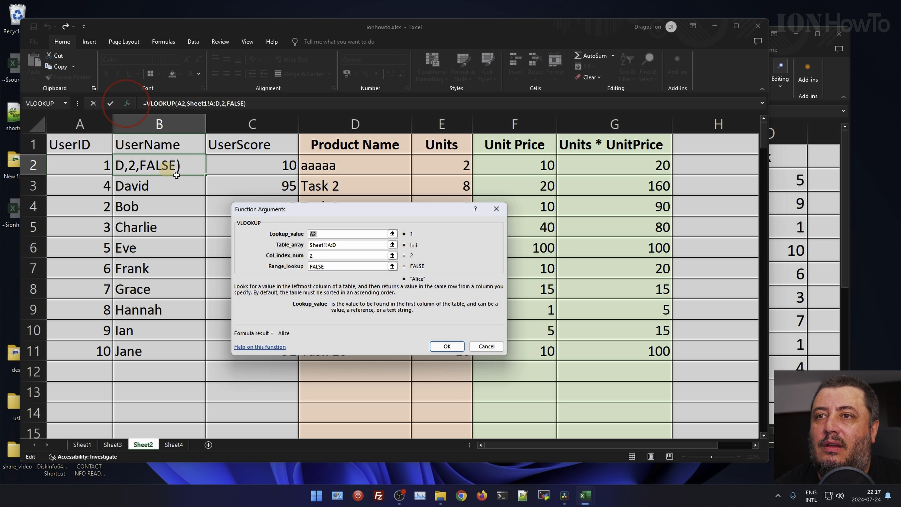
{"action": "left_click", "coordinate": [344, 246]}
{"action": "left_click_drag", "start_coordinate": [333, 210], "coordinate": [315, 209]}
{"action": "key", "text": "BackSpace"}
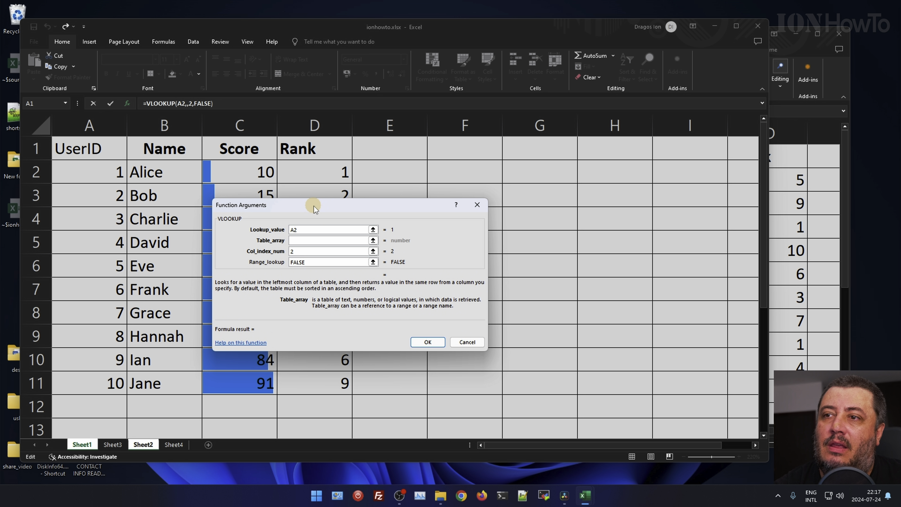
{"action": "left_click", "coordinate": [372, 242]}
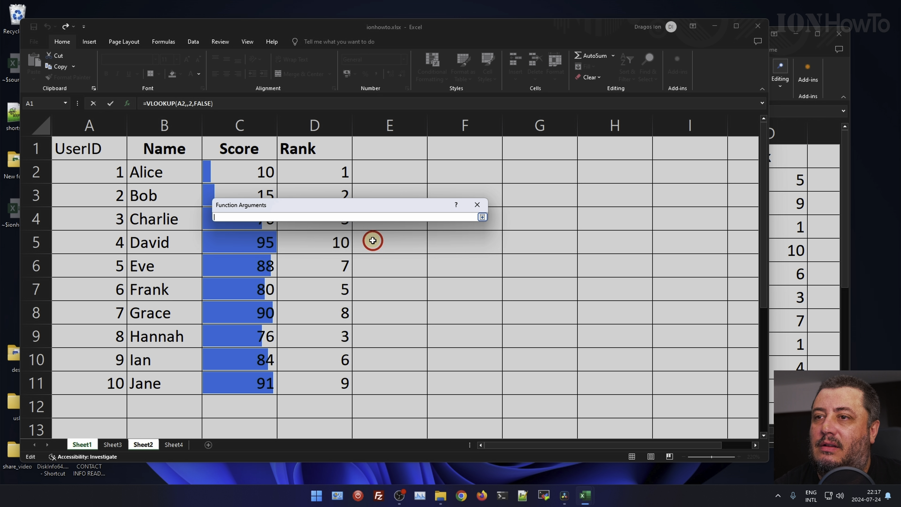
{"action": "left_click", "coordinate": [784, 34]}
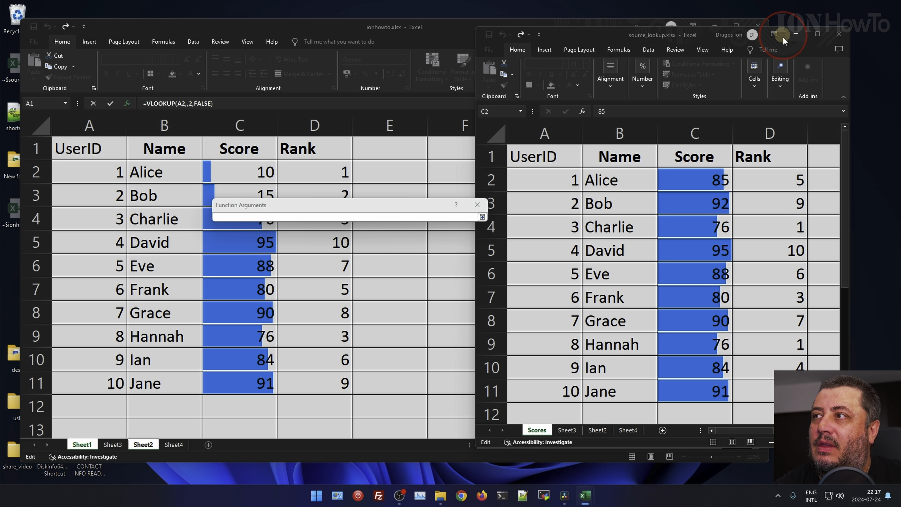
{"action": "left_click_drag", "start_coordinate": [634, 43], "coordinate": [547, 48]}
{"action": "left_click_drag", "start_coordinate": [456, 137], "coordinate": [650, 127]}
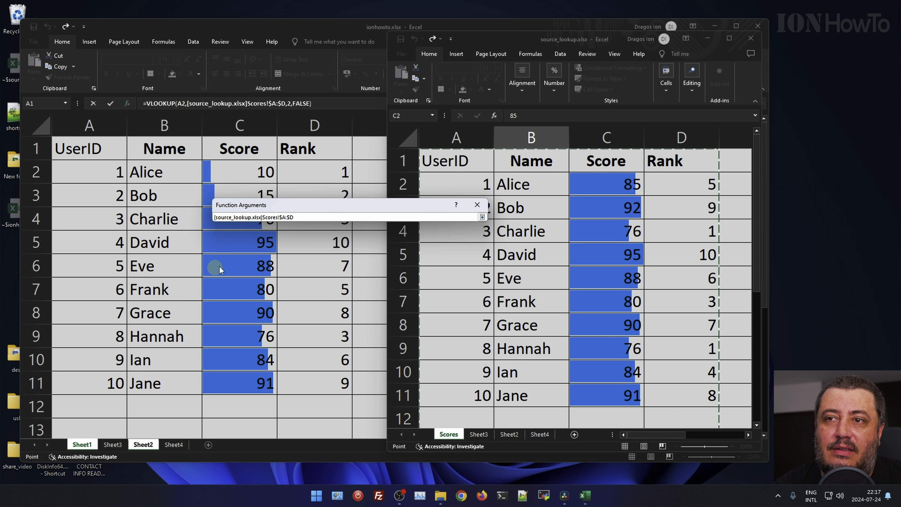
Inspect the workbook and sheet parts of the [source_lookup.xlsx]Scores!$A:$D reference and return to the full function arguments.
{"action": "left_click", "coordinate": [222, 216]}
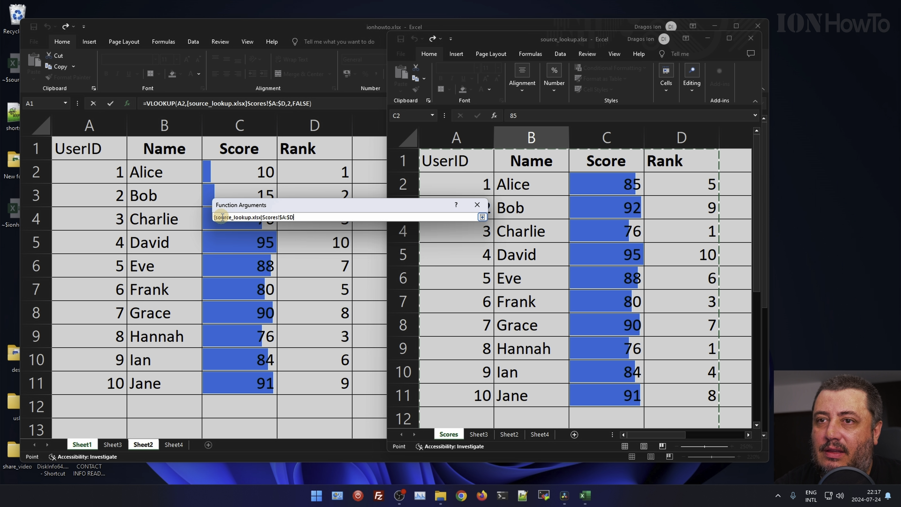
{"action": "left_click", "coordinate": [256, 215]}
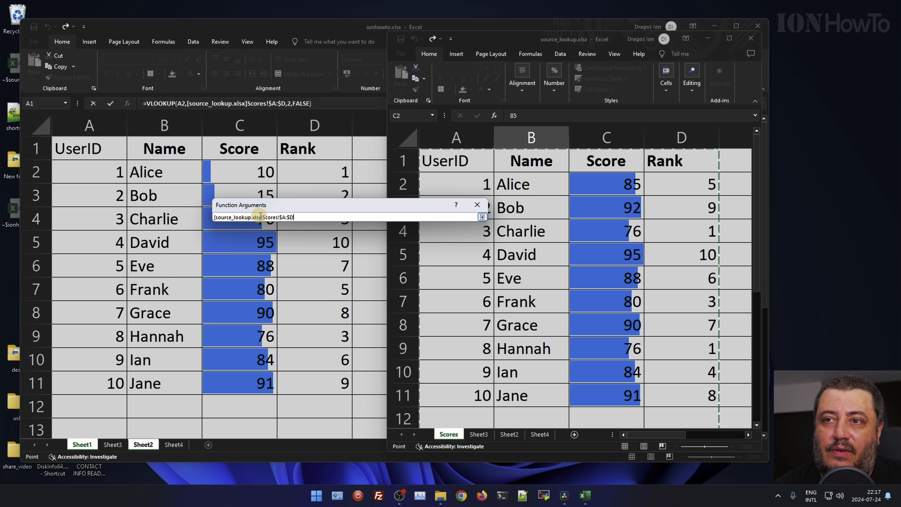
{"action": "left_click", "coordinate": [269, 218]}
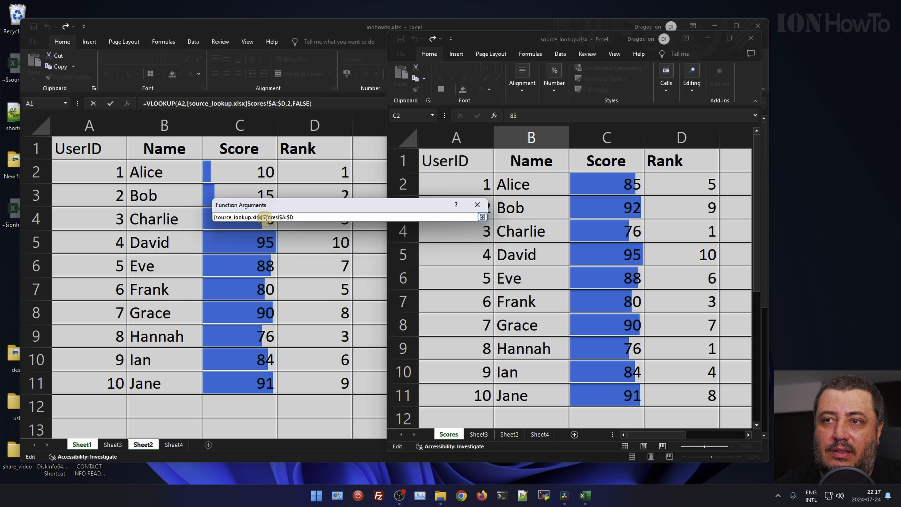
{"action": "left_click_drag", "start_coordinate": [262, 217], "coordinate": [214, 217]}
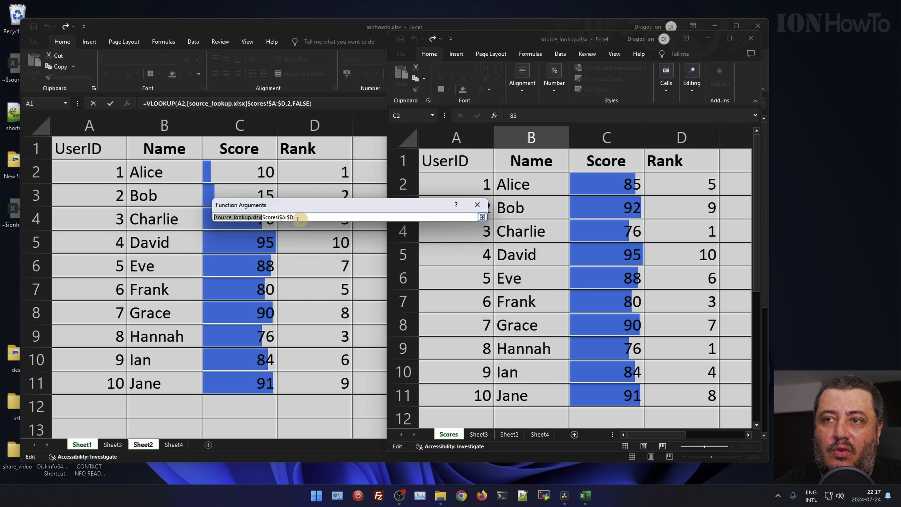
{"action": "left_click", "coordinate": [456, 435]}
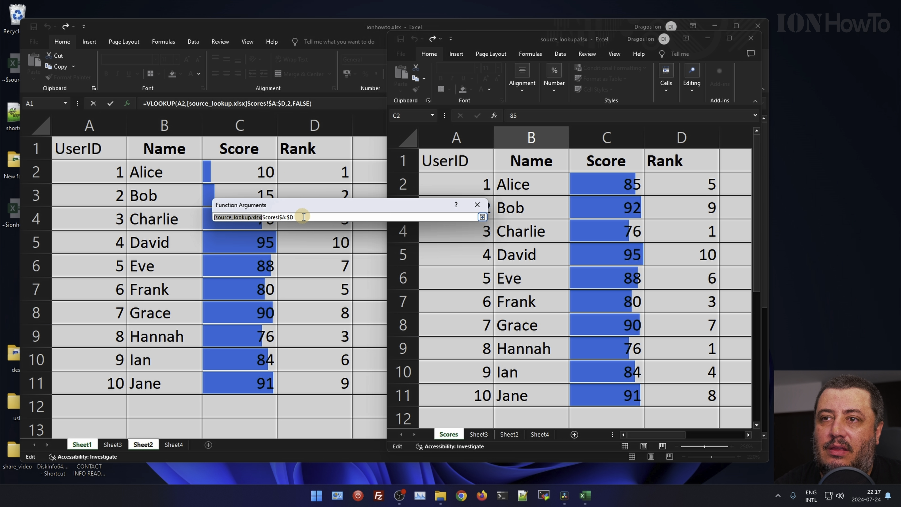
{"action": "left_click", "coordinate": [304, 216]}
{"action": "key", "text": "Return"}
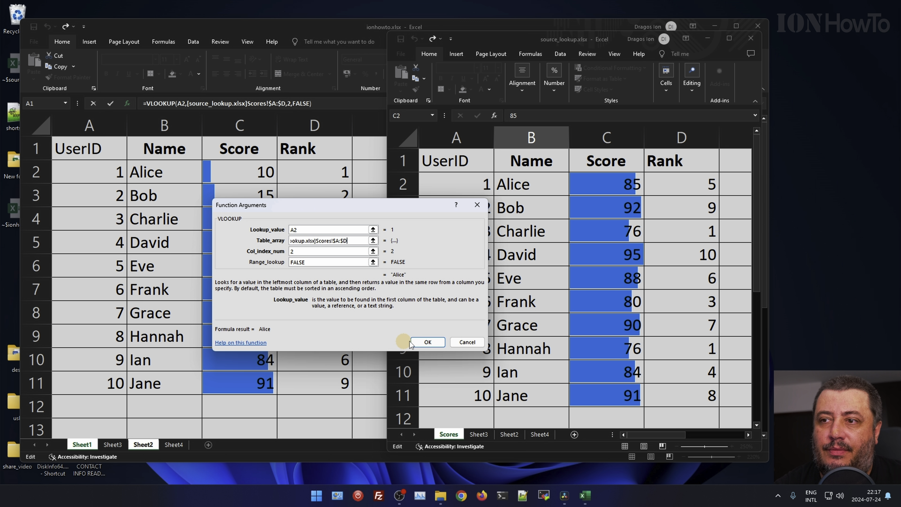
Change the Table_array to [source_lookup.xlsx]Scores!$A$1:$D$11, copy that reference and apply the formula to B2.
{"action": "left_click_drag", "start_coordinate": [346, 240], "coordinate": [246, 239]}
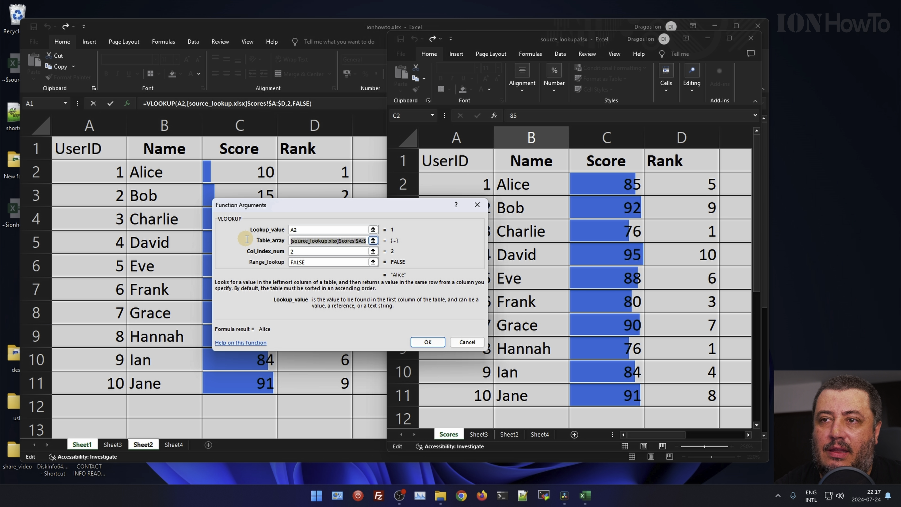
{"action": "key", "text": "ctrl+a"}
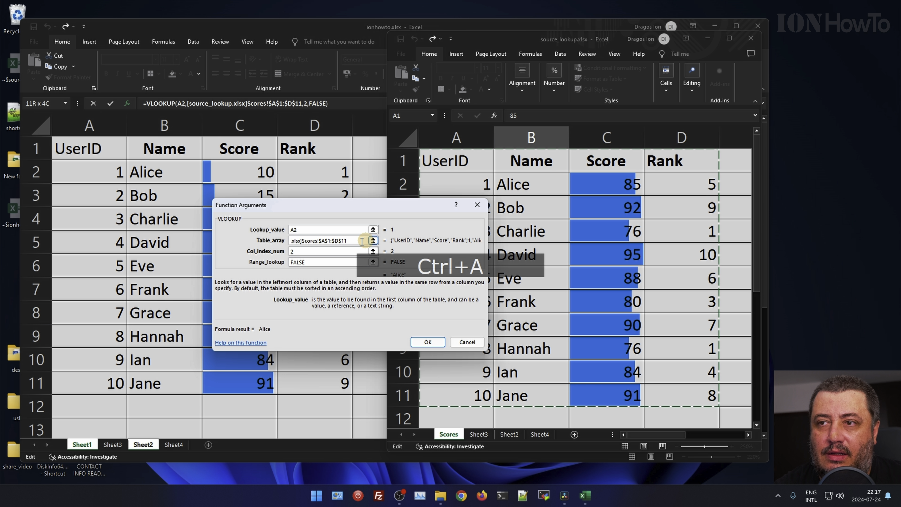
{"action": "left_click_drag", "start_coordinate": [347, 240], "coordinate": [245, 240]}
{"action": "key", "text": "ctrl+c"}
{"action": "left_click", "coordinate": [428, 341]}
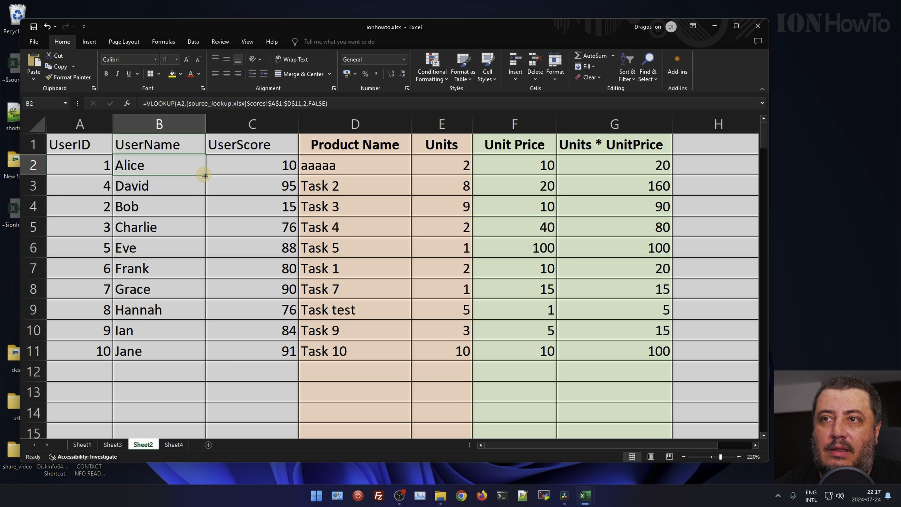
Set the Table_array of B2's VLOOKUP to [source_lookup.xlsx]Scores!$A:$D, apply it and copy that reference from the formula.
{"action": "double_click", "coordinate": [137, 166]}
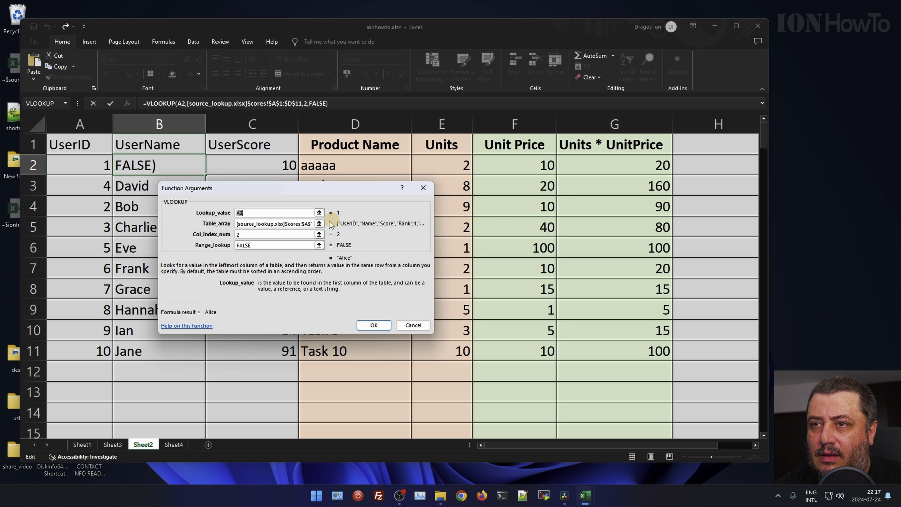
{"action": "left_click", "coordinate": [318, 223]}
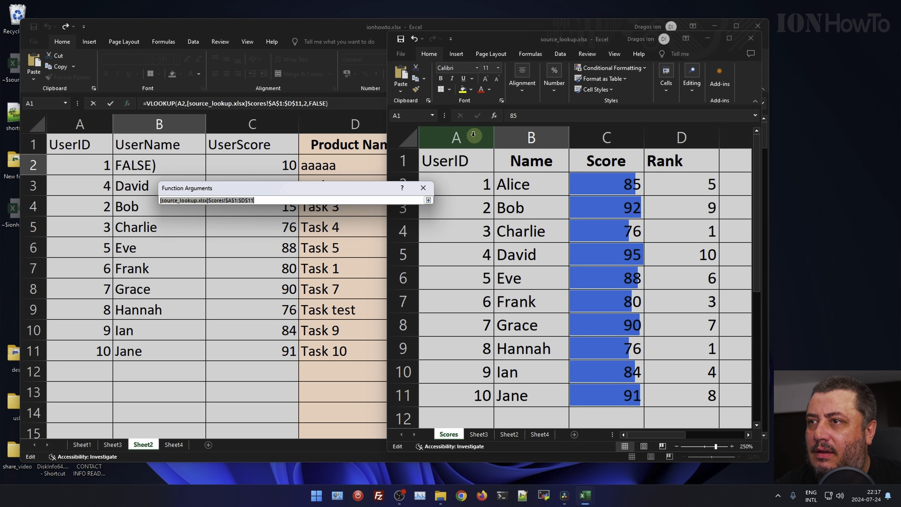
{"action": "left_click_drag", "start_coordinate": [461, 134], "coordinate": [698, 133]}
{"action": "left_click", "coordinate": [428, 200]}
{"action": "left_click", "coordinate": [372, 343]}
{"action": "left_click", "coordinate": [214, 103]}
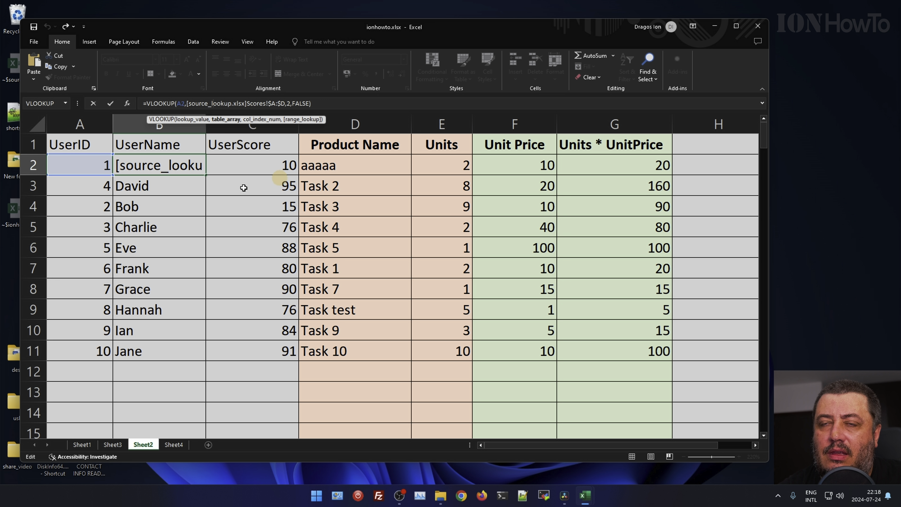
Highlight columns A to D on Sheet2 to illustrate the whole-column range and review the formula in B2.
{"action": "left_click", "coordinate": [163, 124]}
{"action": "left_click_drag", "start_coordinate": [174, 127], "coordinate": [212, 125]}
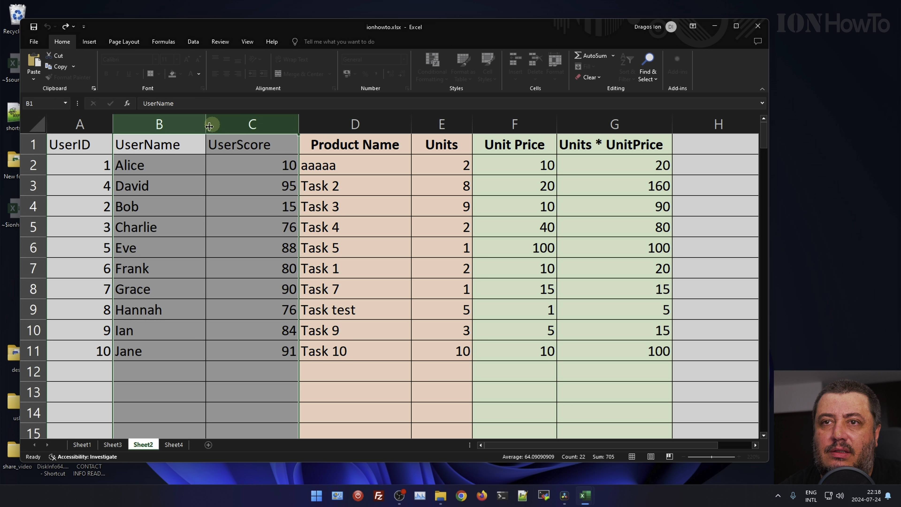
{"action": "left_click_drag", "start_coordinate": [86, 124], "coordinate": [332, 112]}
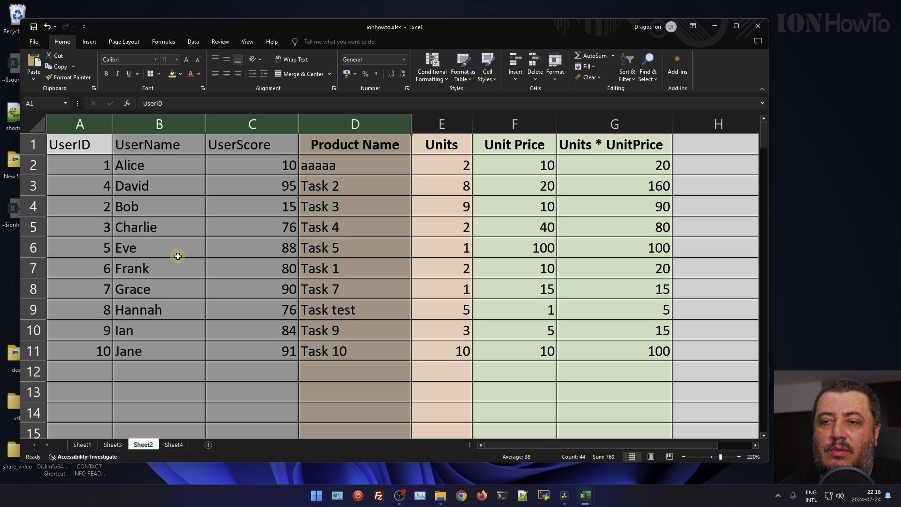
{"action": "left_click", "coordinate": [173, 211]}
{"action": "left_click", "coordinate": [161, 161]}
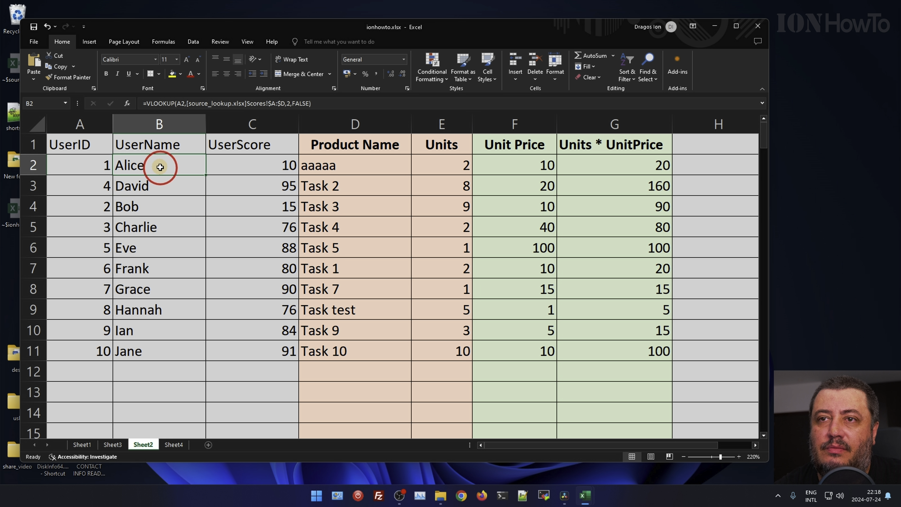
Replace the Sheet1!A:E table reference in C2's VLOOKUP with the copied [source_lookup.xlsx]Scores!$A:$D.
{"action": "left_click", "coordinate": [228, 162]}
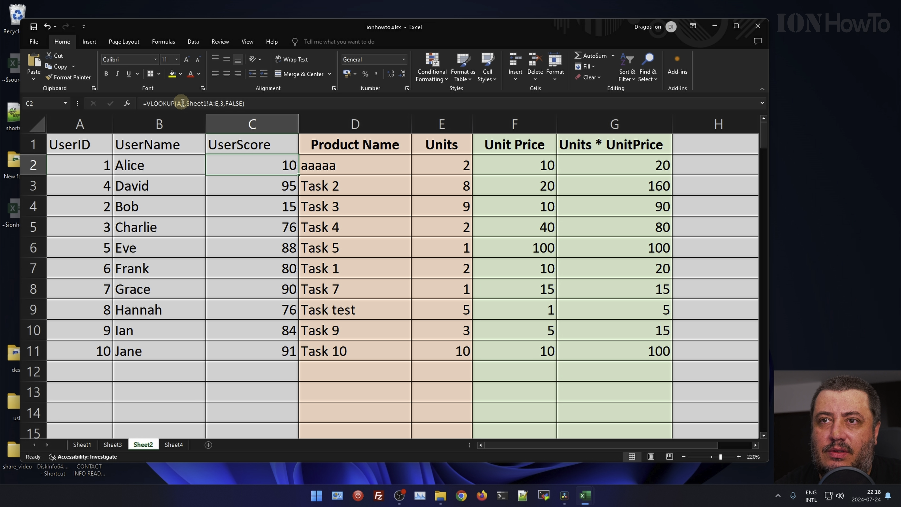
{"action": "left_click", "coordinate": [201, 103]}
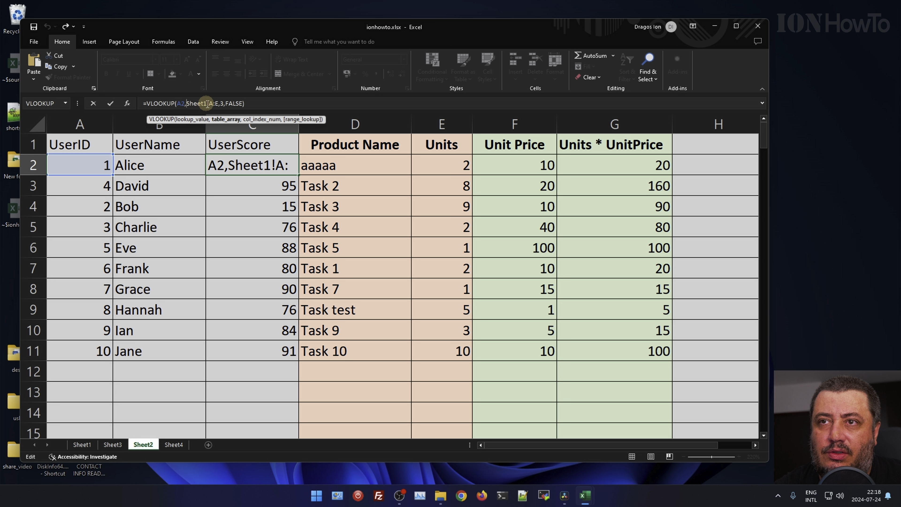
{"action": "double_click", "coordinate": [212, 103]}
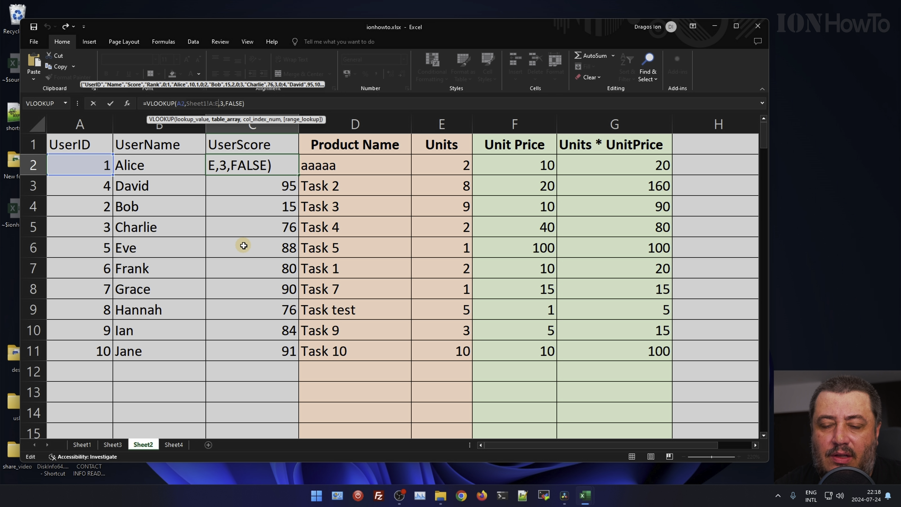
{"action": "key", "text": "ctrl+v"}
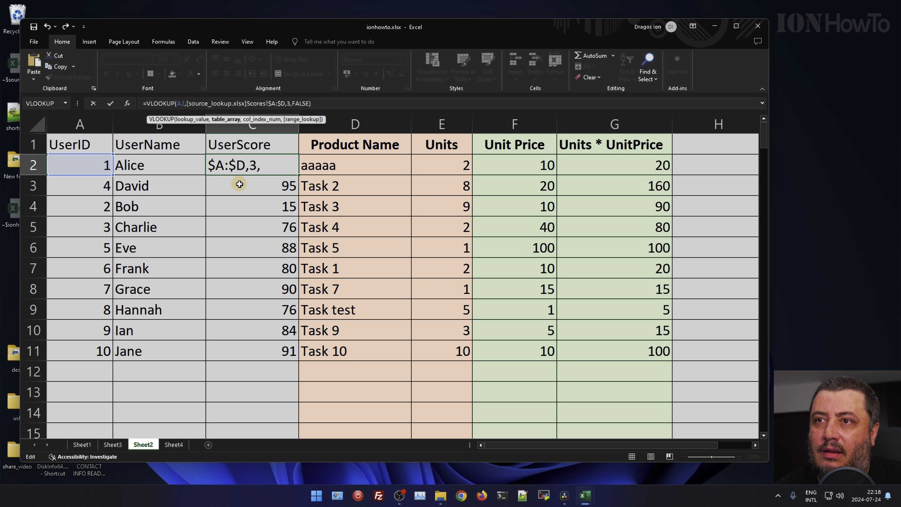
{"action": "key", "text": "Return"}
Fill the formulas in B2:C2 down to row 11 and check the formula in C2.
{"action": "left_click", "coordinate": [258, 164]}
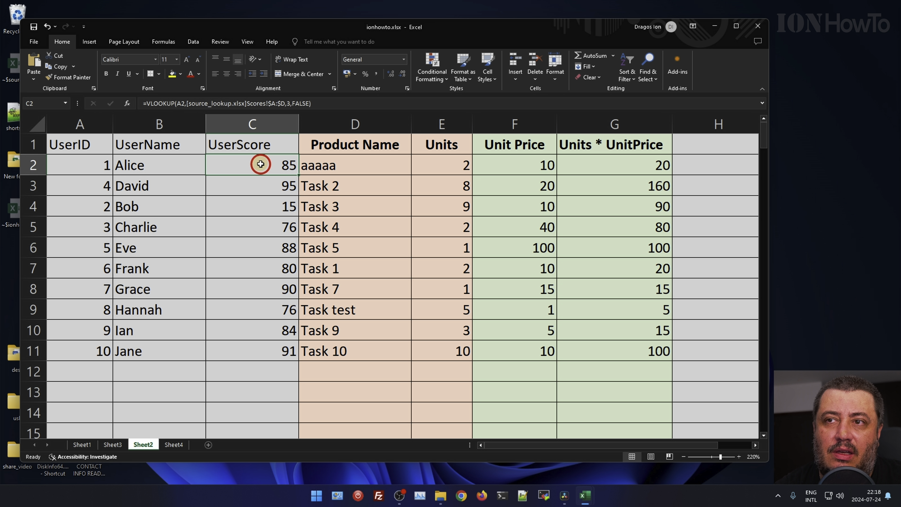
{"action": "left_click_drag", "start_coordinate": [185, 165], "coordinate": [294, 172]}
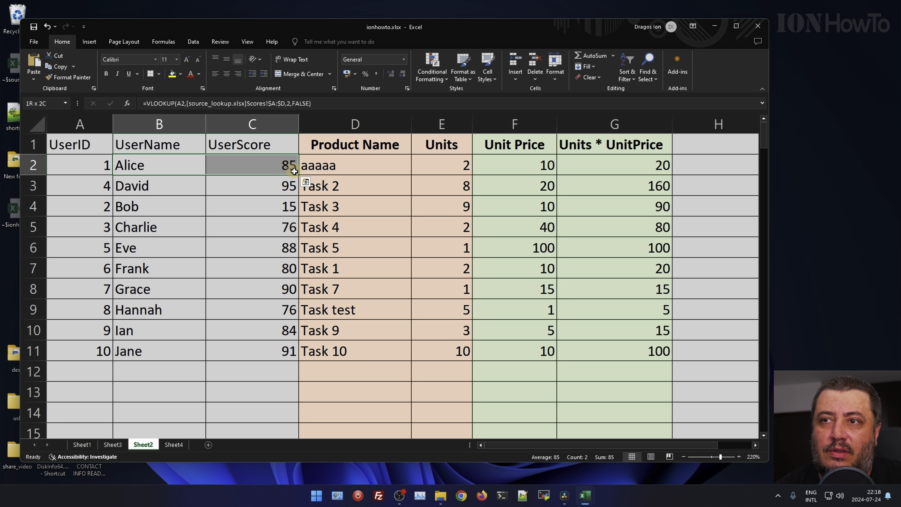
{"action": "double_click", "coordinate": [298, 175]}
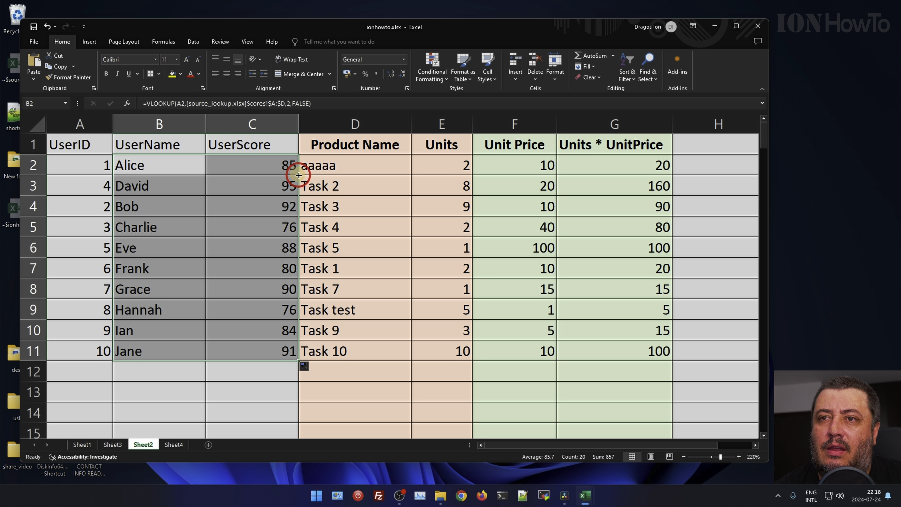
{"action": "left_click", "coordinate": [225, 179]}
{"action": "left_click", "coordinate": [225, 162]}
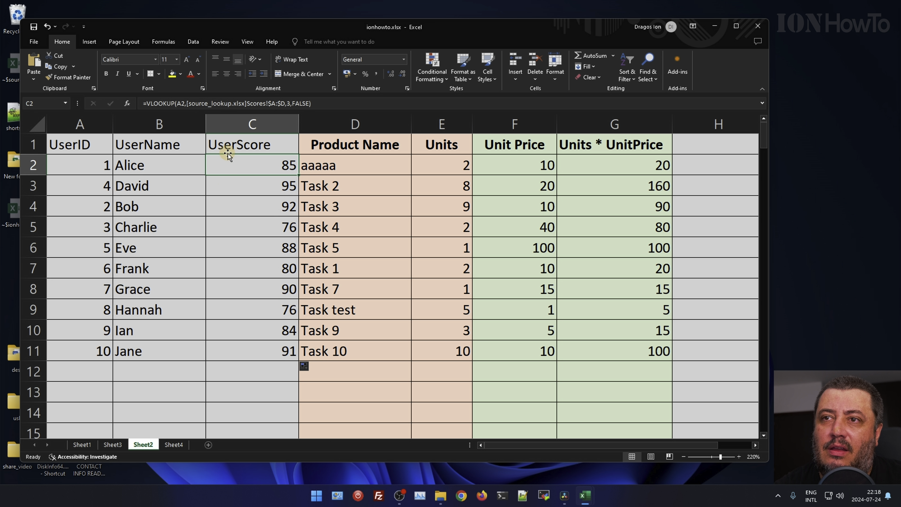